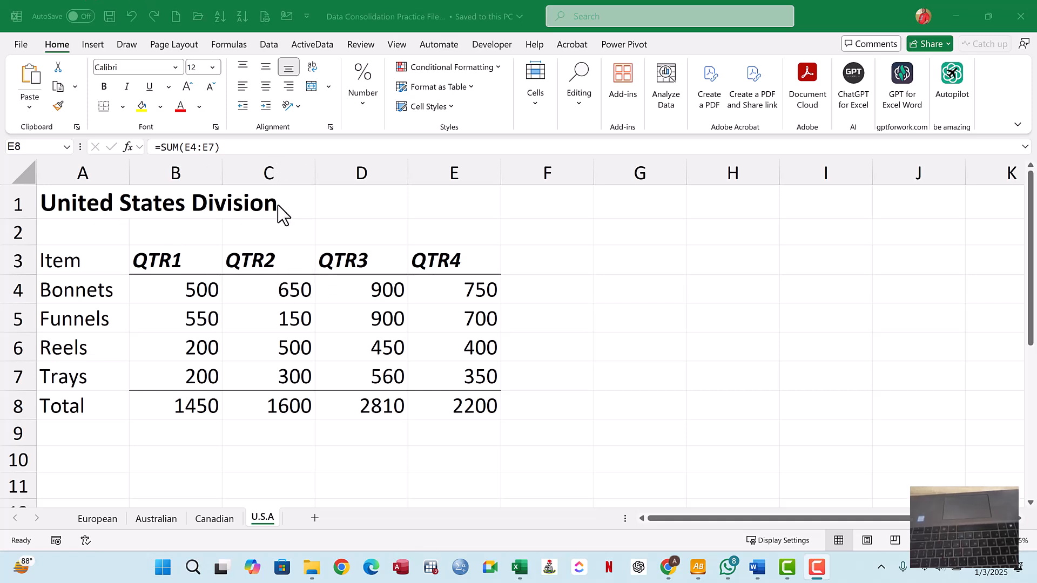
Step: Review the quarterly item figures and division titles on the U.S.A, European, Australian and Canadian sheets
click(345, 262)
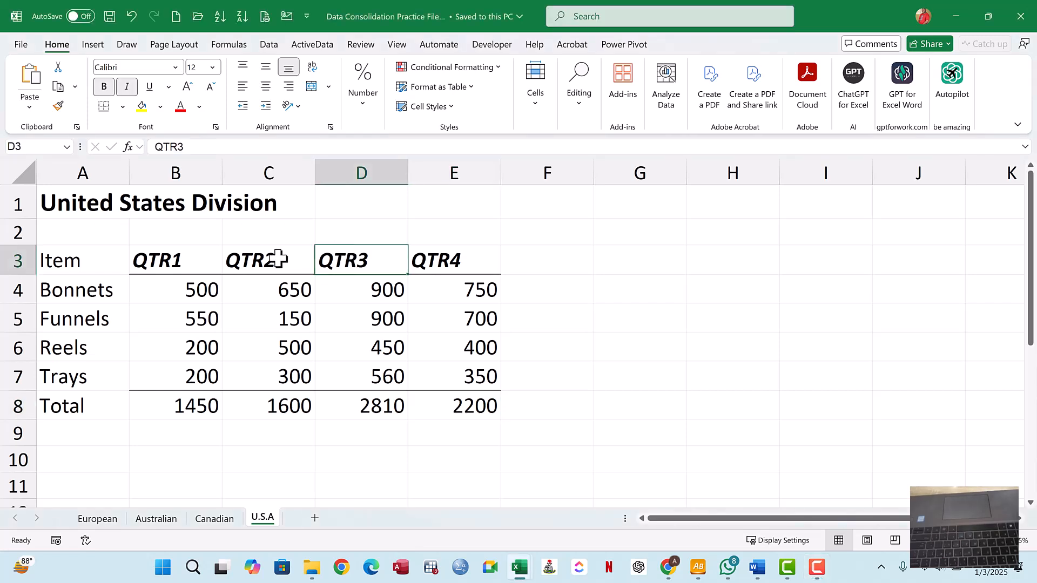
click(84, 203)
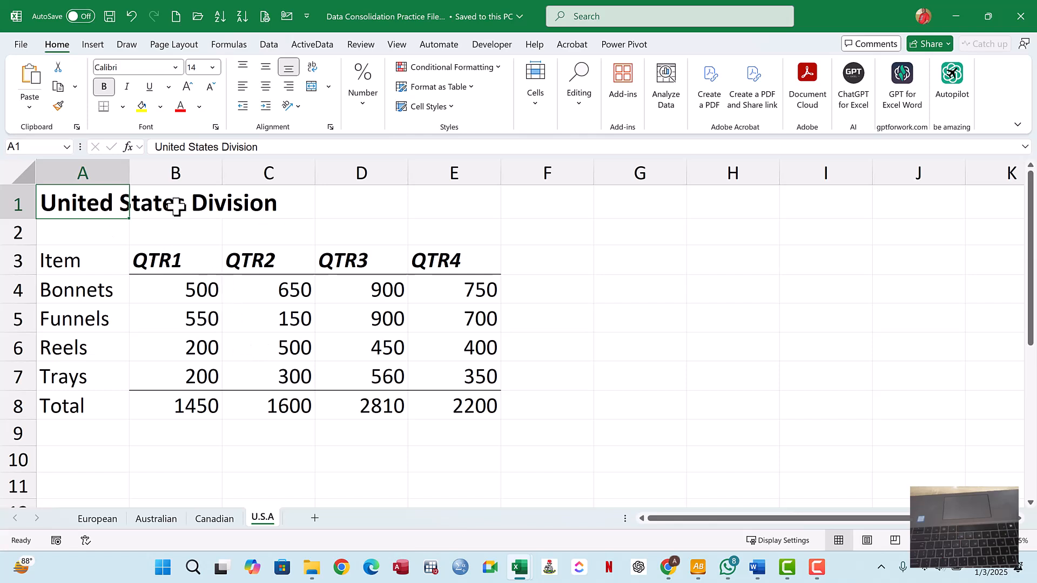
click(171, 206)
click(76, 201)
click(97, 522)
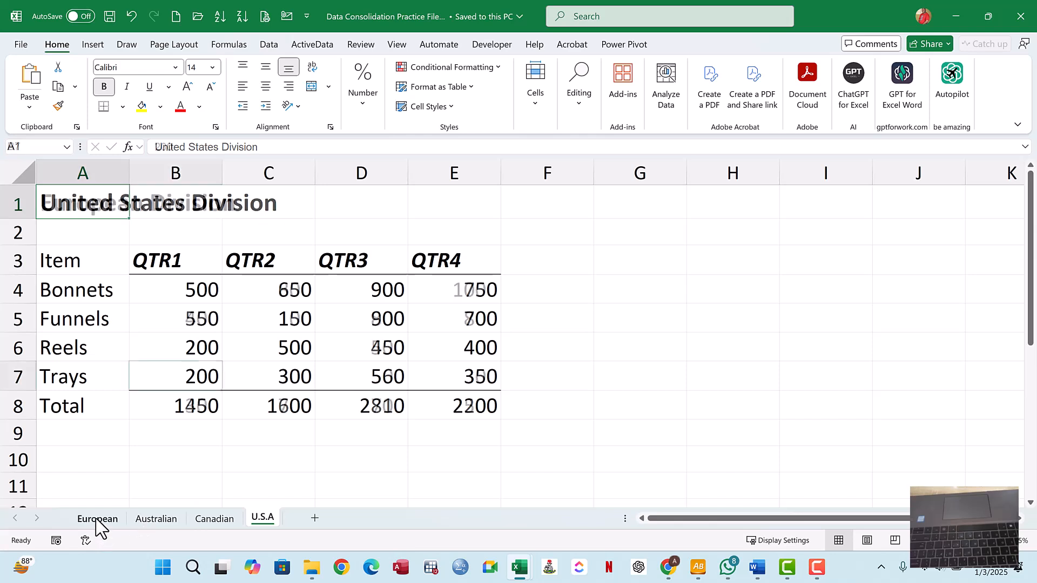
click(144, 523)
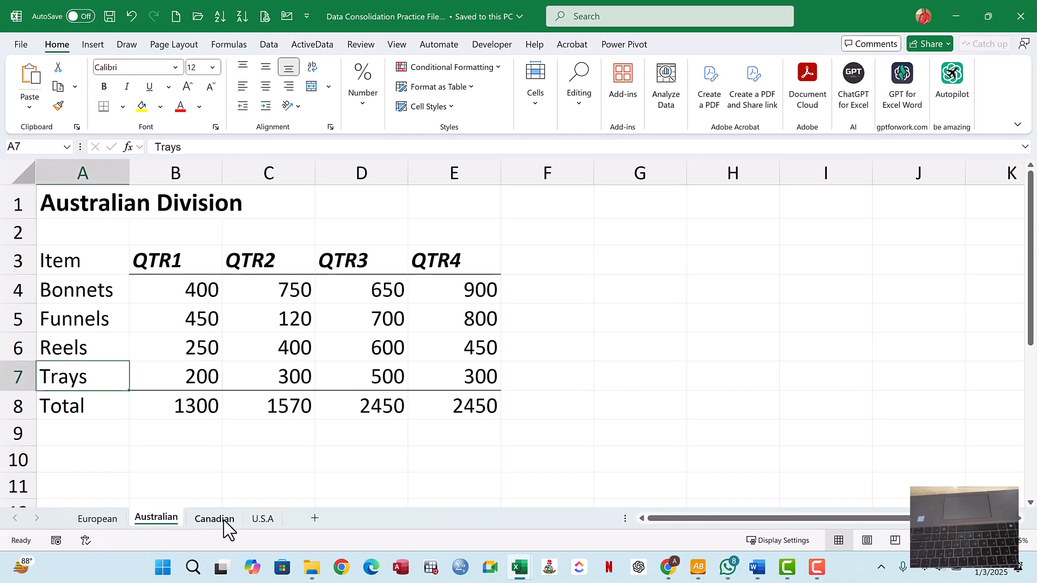
click(224, 521)
click(264, 524)
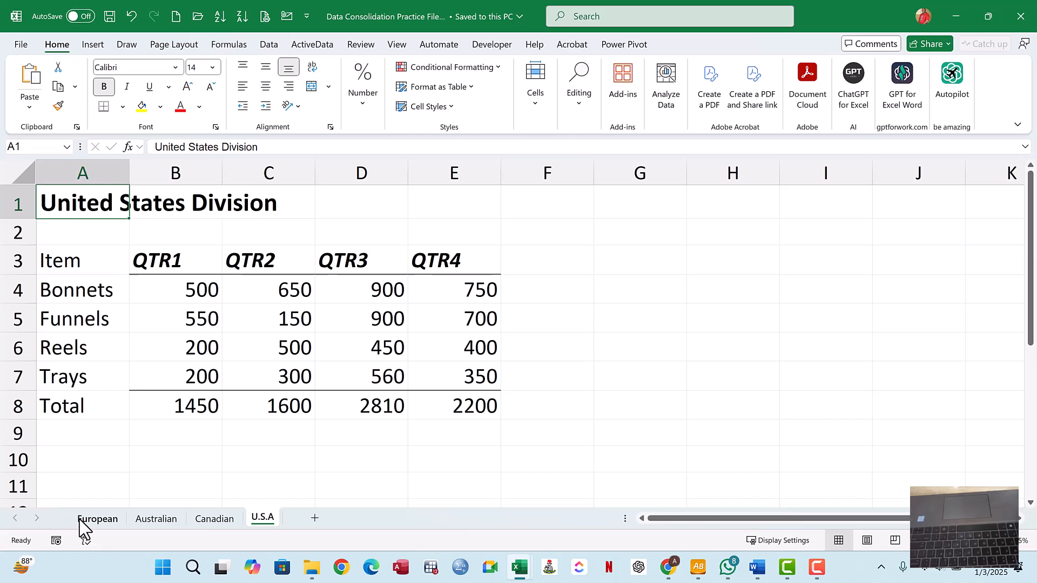
click(82, 523)
click(162, 521)
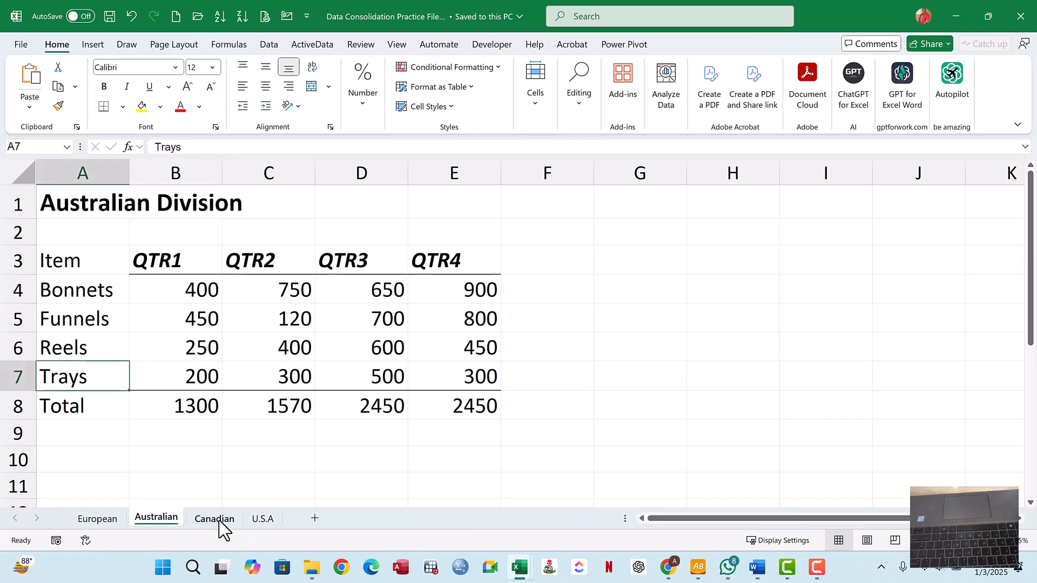
click(220, 521)
click(262, 520)
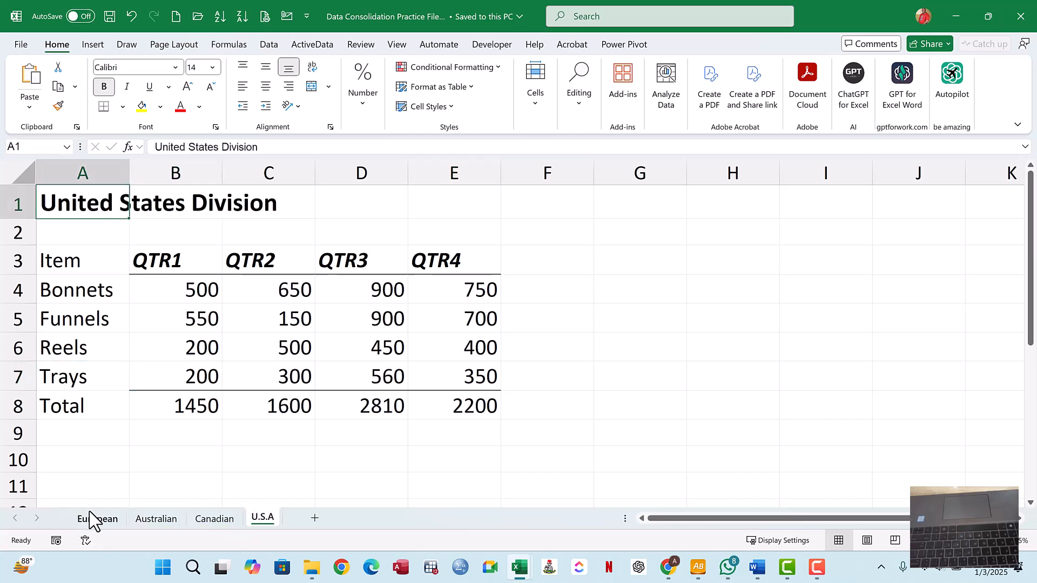
click(96, 519)
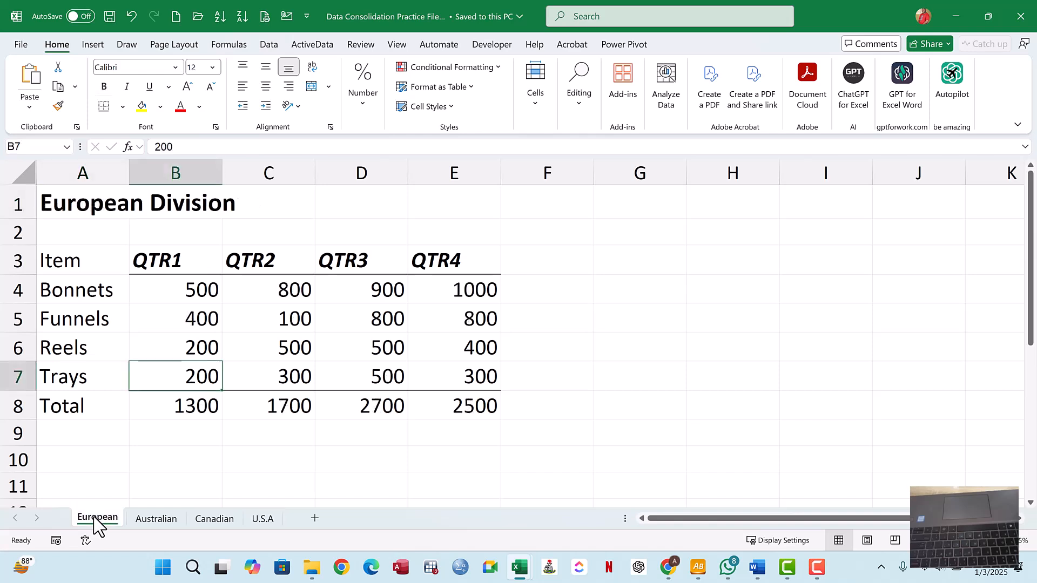
click(156, 522)
click(211, 521)
click(264, 521)
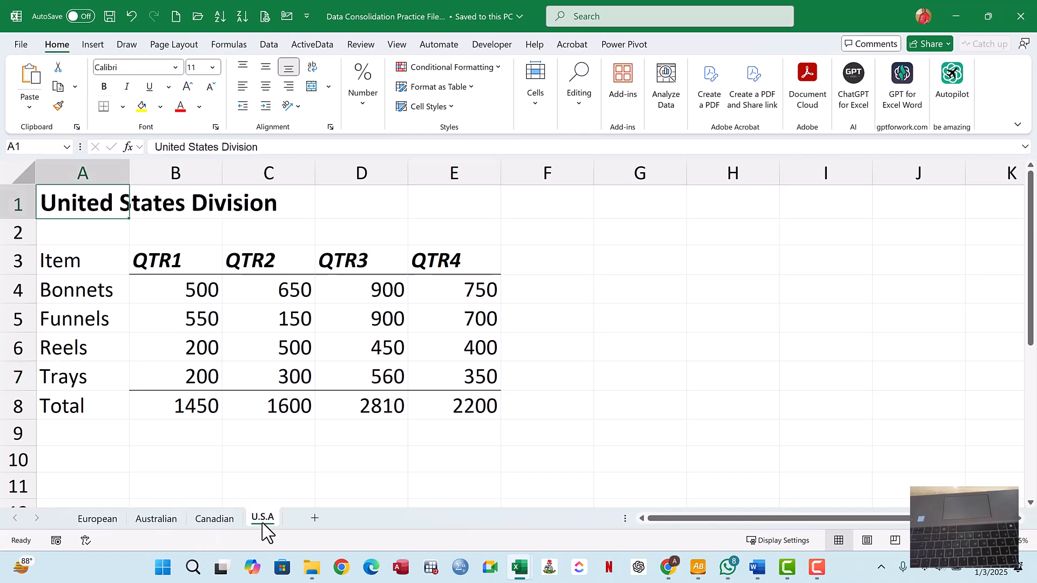
Step: Examine the European Division table in A1:E8 and compare its layout with the Australian, Canadian and U.S.A sheets
click(99, 524)
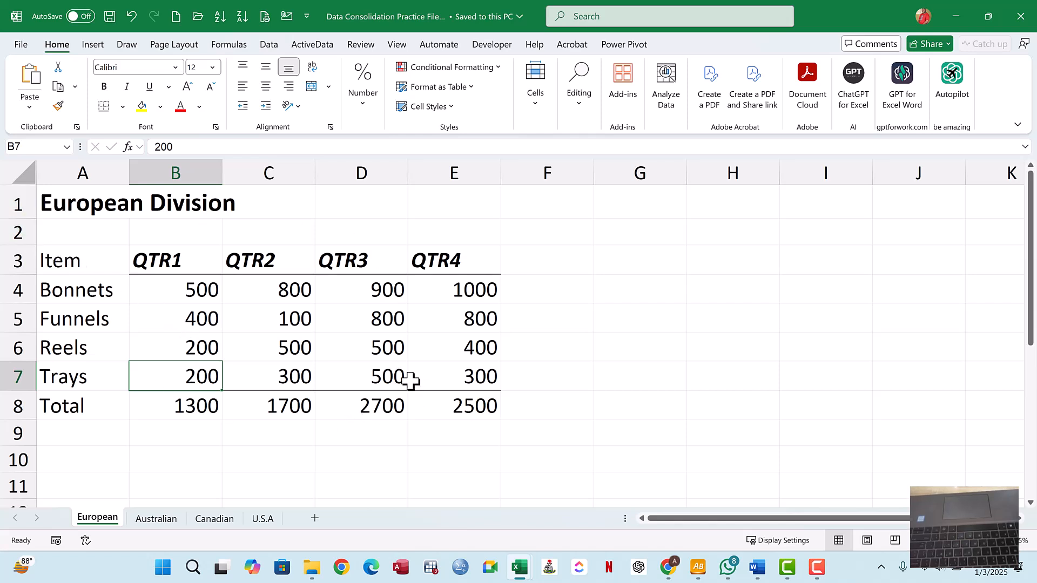
drag(102, 204, 438, 406)
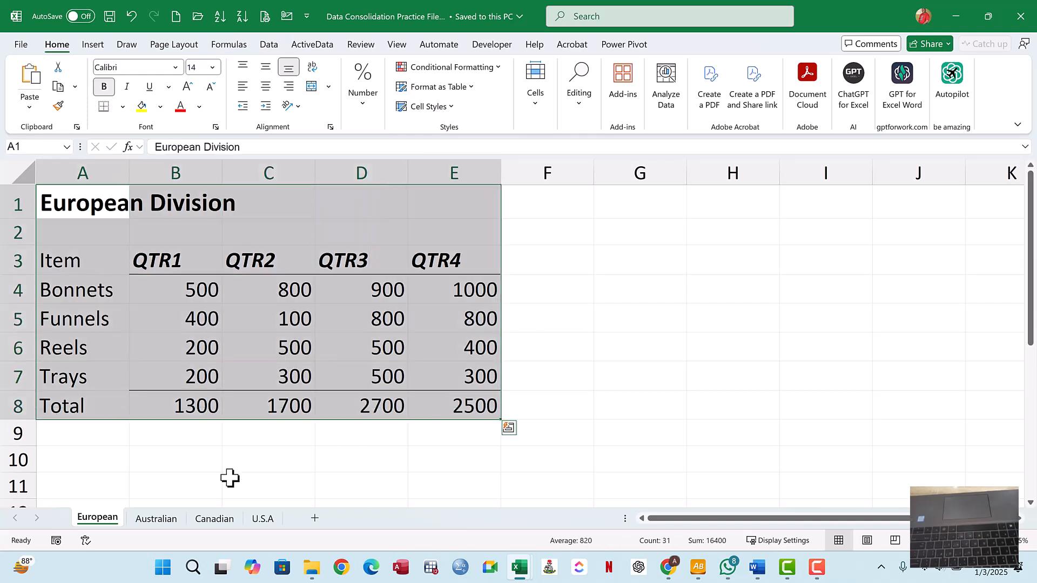
click(156, 520)
click(89, 524)
click(190, 375)
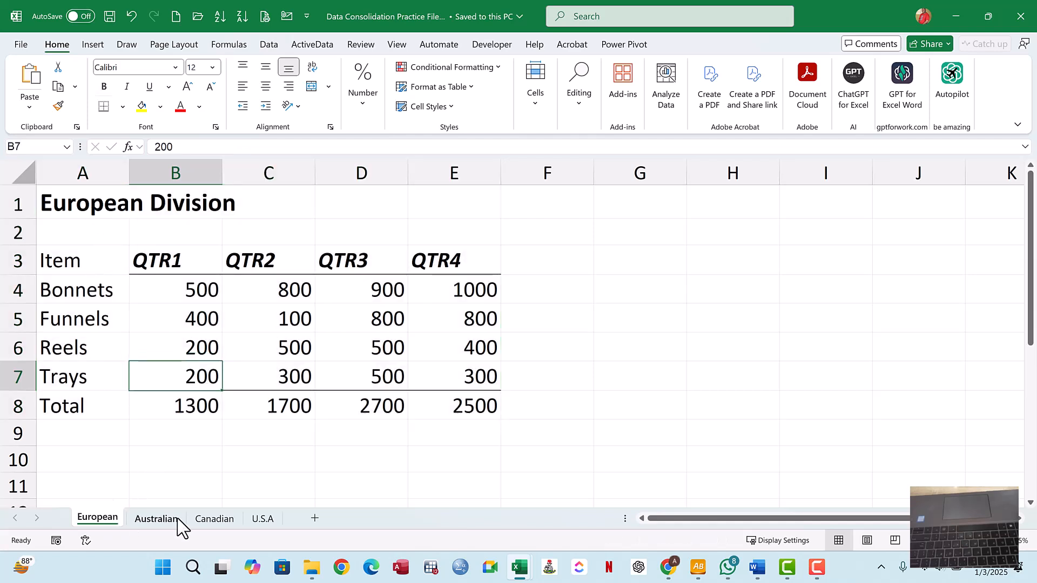
click(155, 522)
click(220, 520)
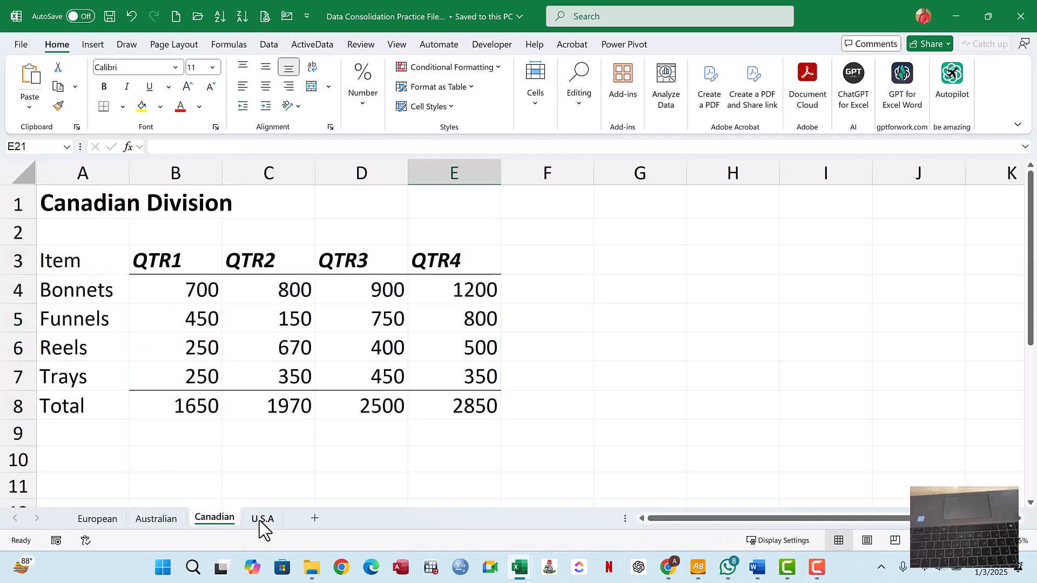
click(261, 521)
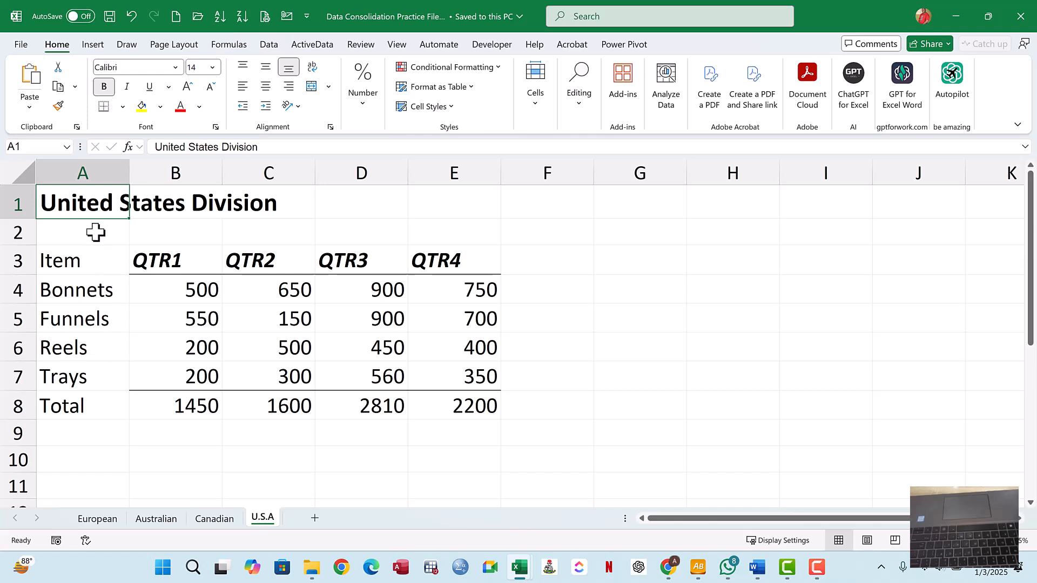
Step: Enter the note "Regional reports" in cell G2 of the U.S.A sheet
click(671, 232)
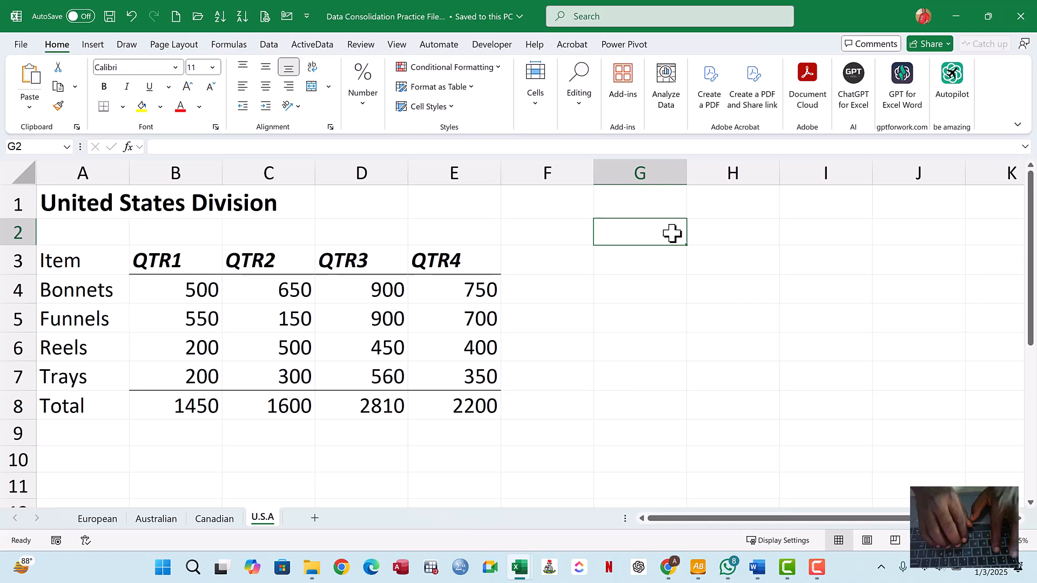
text(RE)
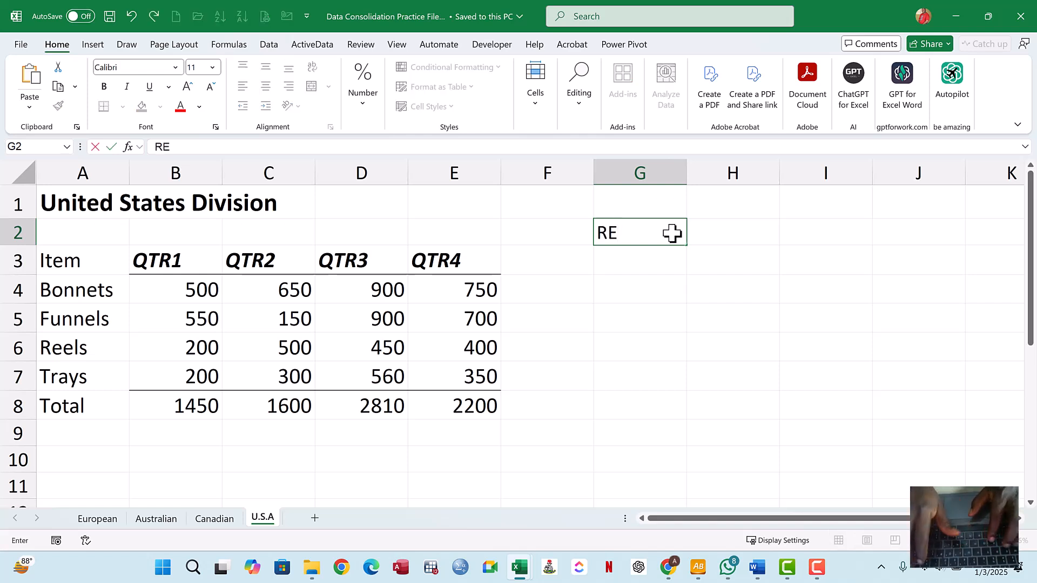
text(EGI)
key(BackSpace)
key(BackSpace)
key(BackSpace)
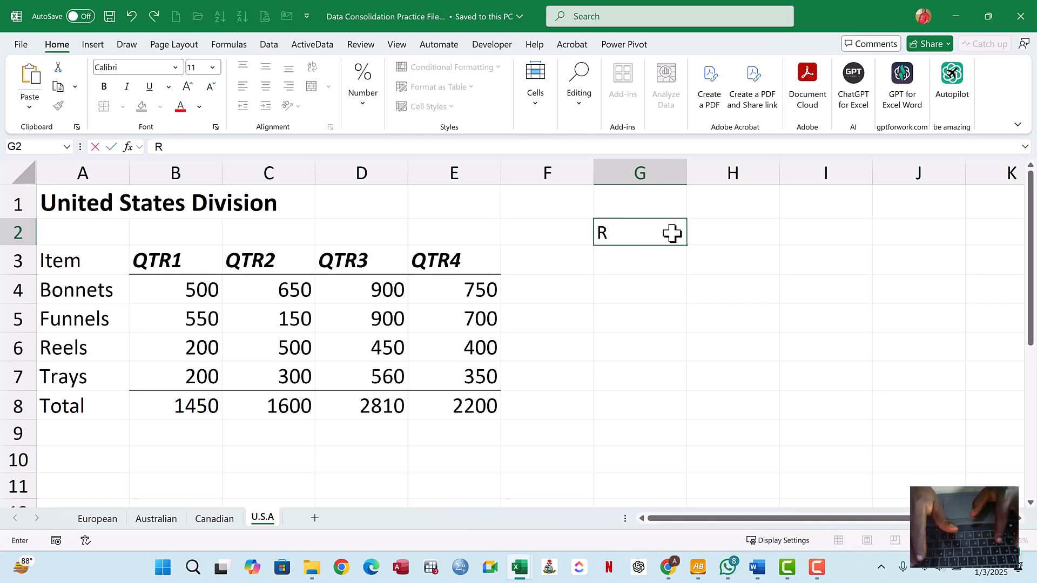
text(egion)
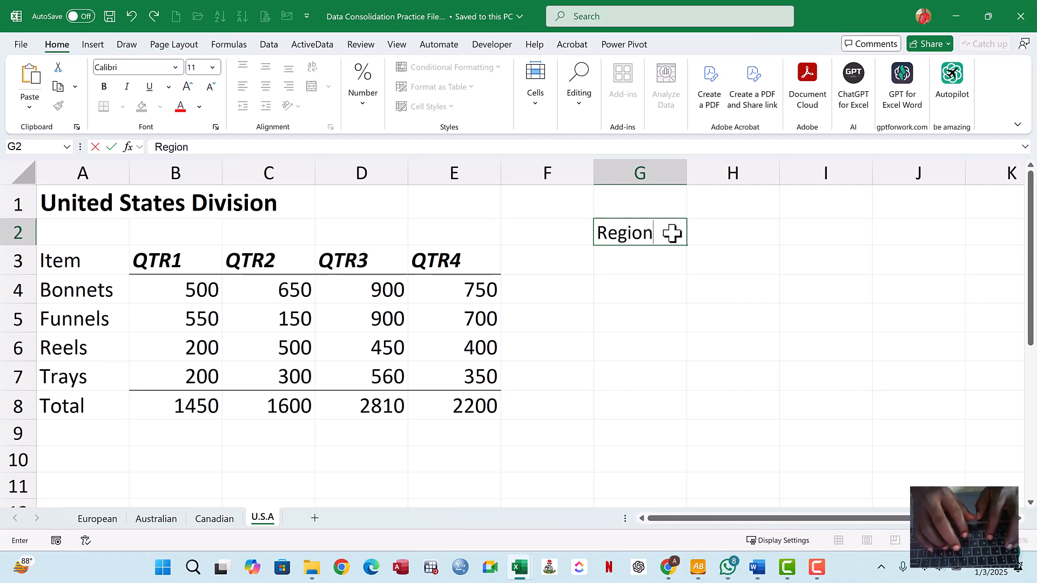
text(al repor)
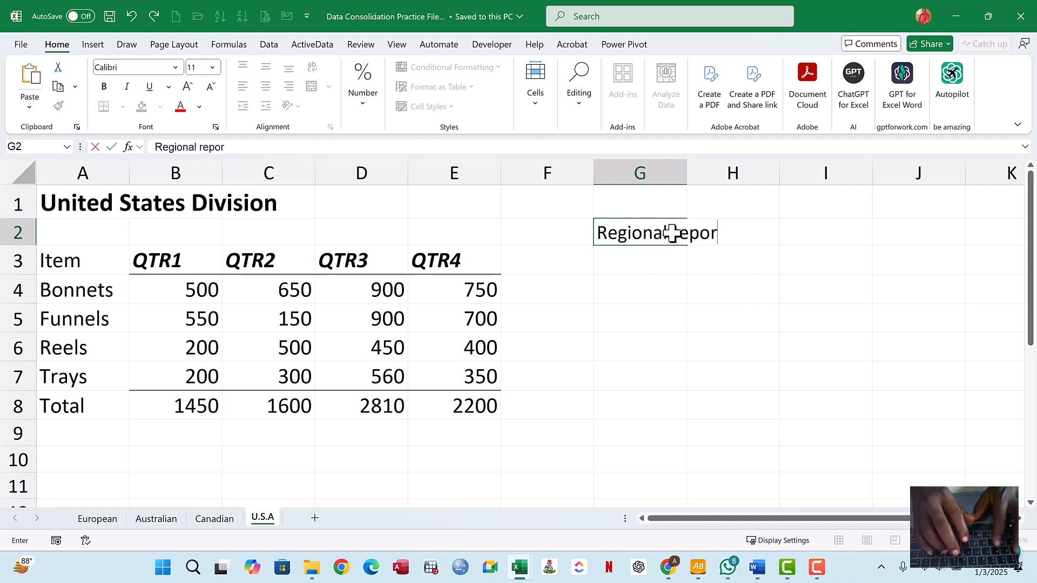
text(ts)
key(Return)
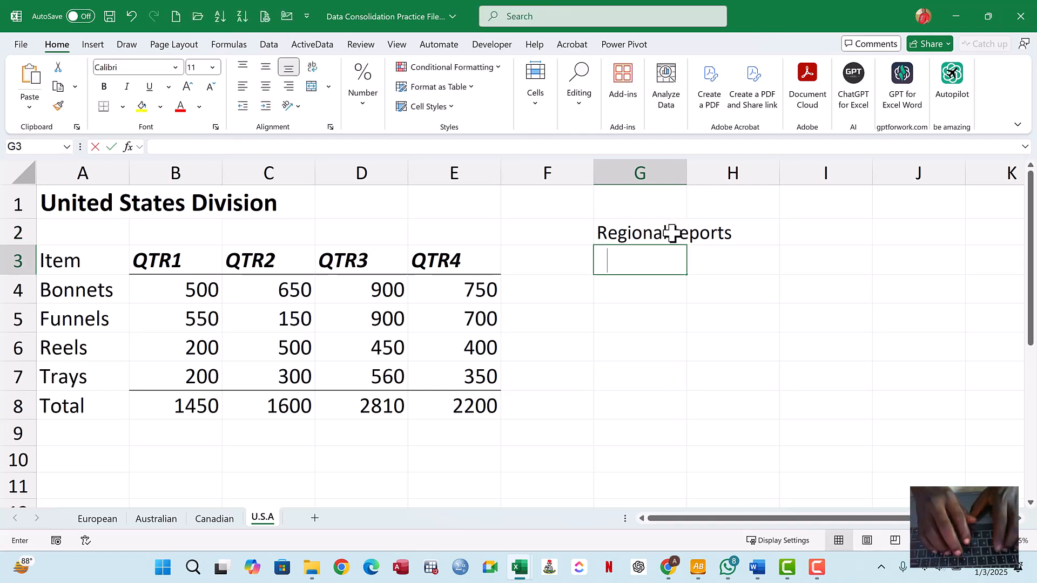
Step: Enter the note "Periodical reports" in cell G3, directly below the regional reports note
text(Period)
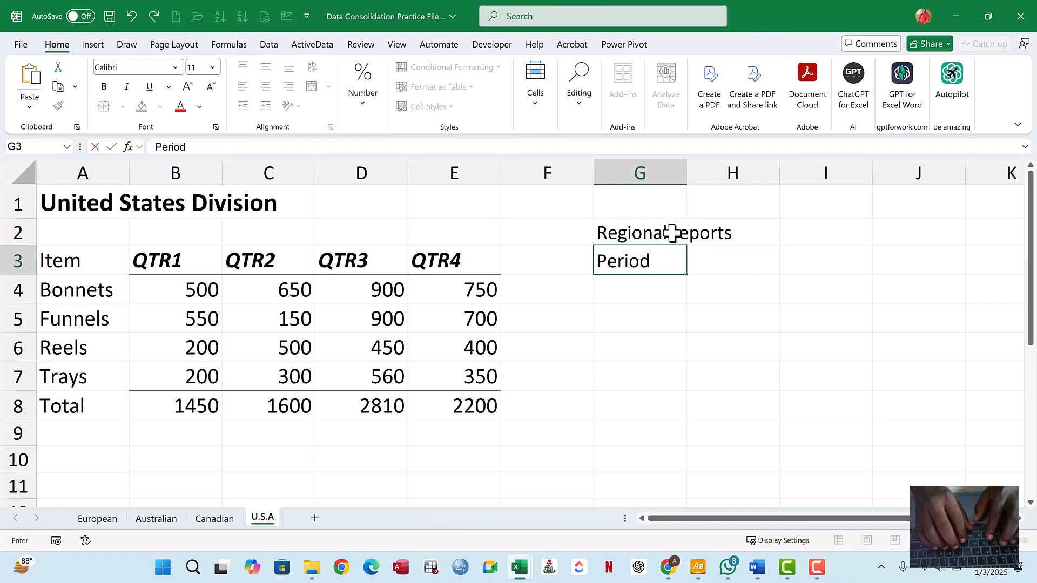
text(ical Re)
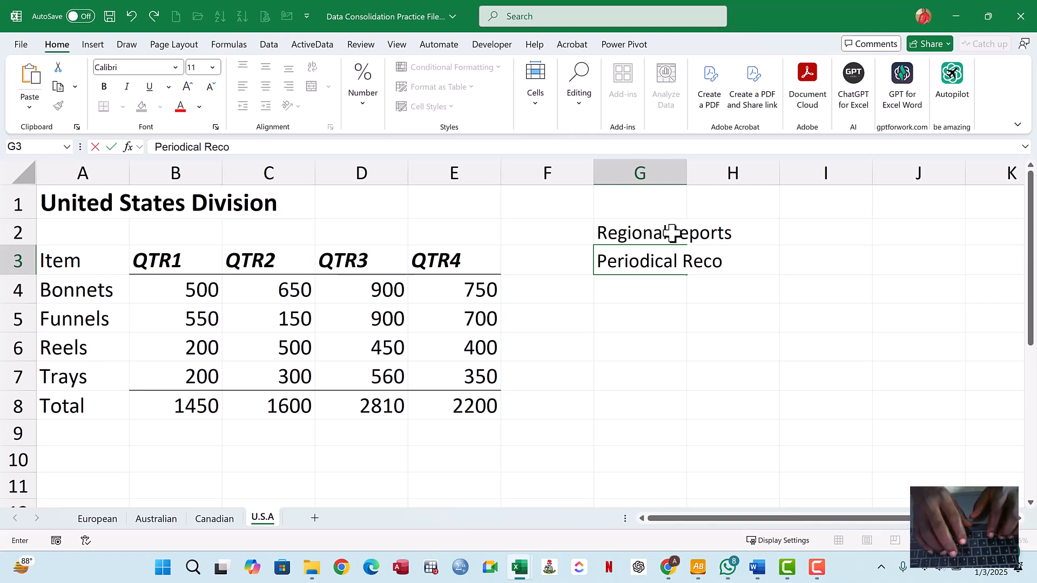
text(c)
key(BackSpace)
text(p)
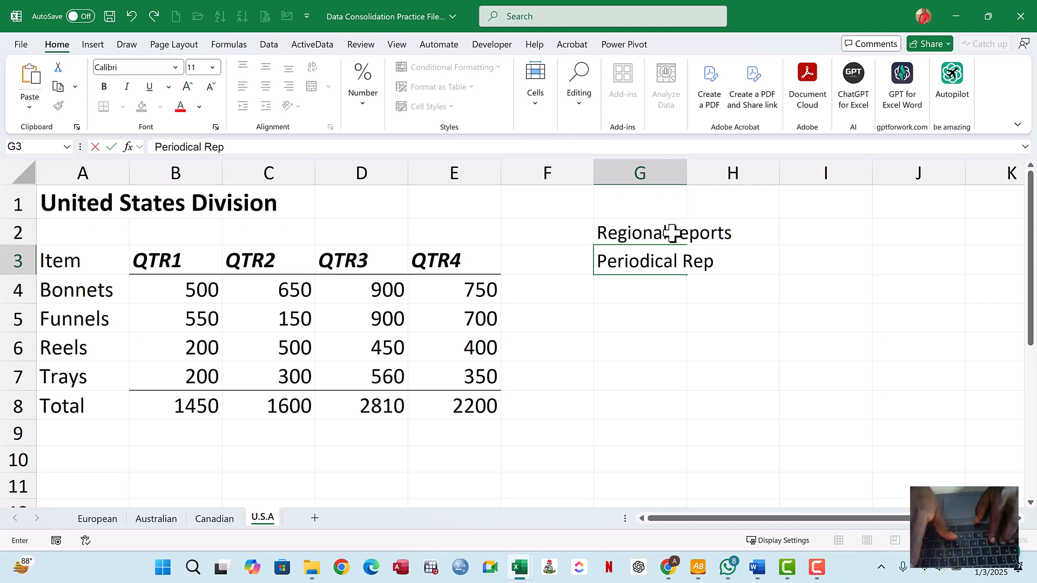
key(BackSpace)
key(BackSpace)
key(BackSpace)
text(rp)
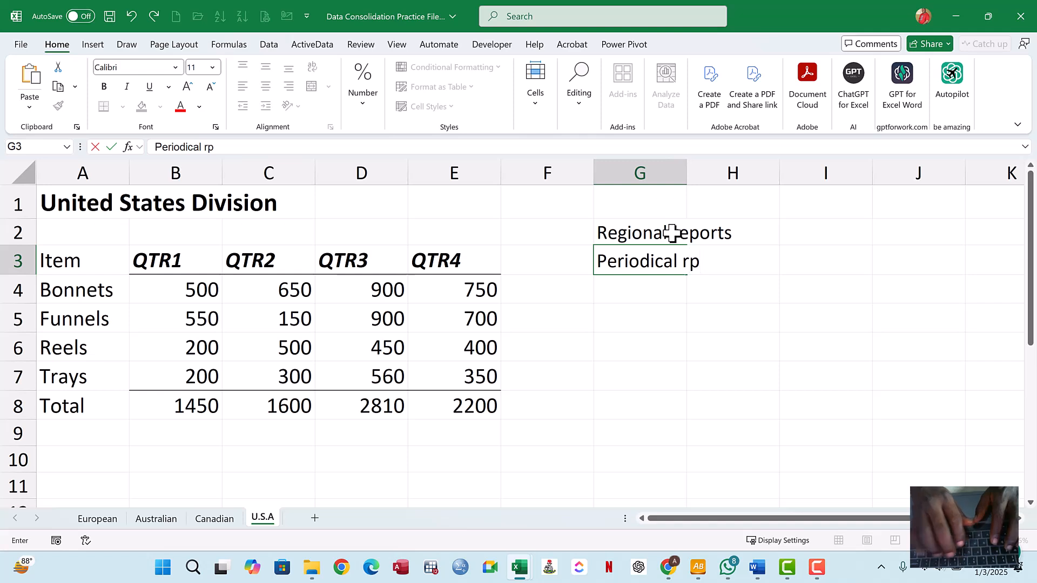
key(BackSpace)
text(eports)
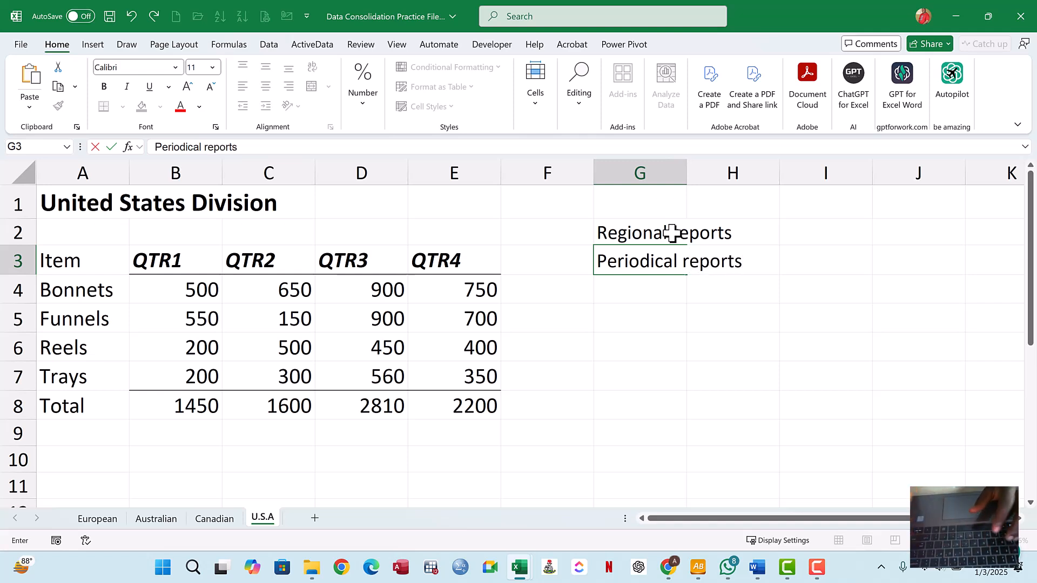
key(Return)
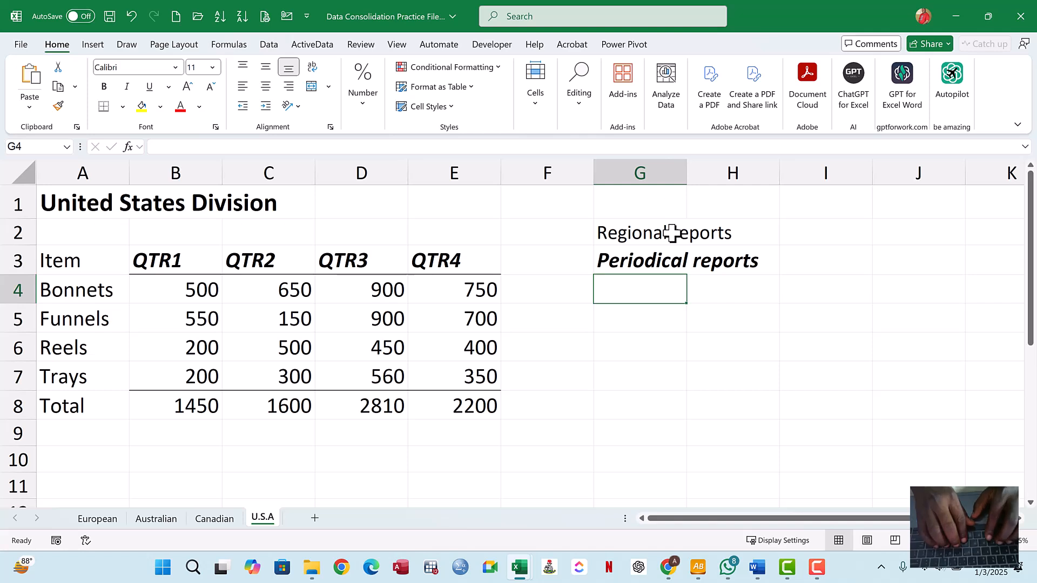
Step: Clear the two report notes from range G2:H3 on the U.S.A sheet
text(S)
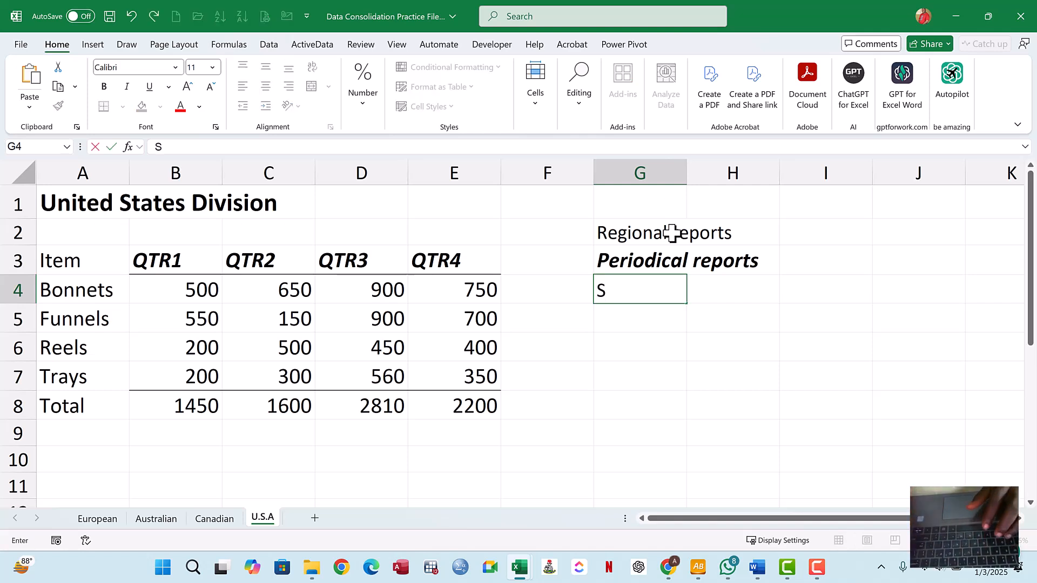
key(BackSpace)
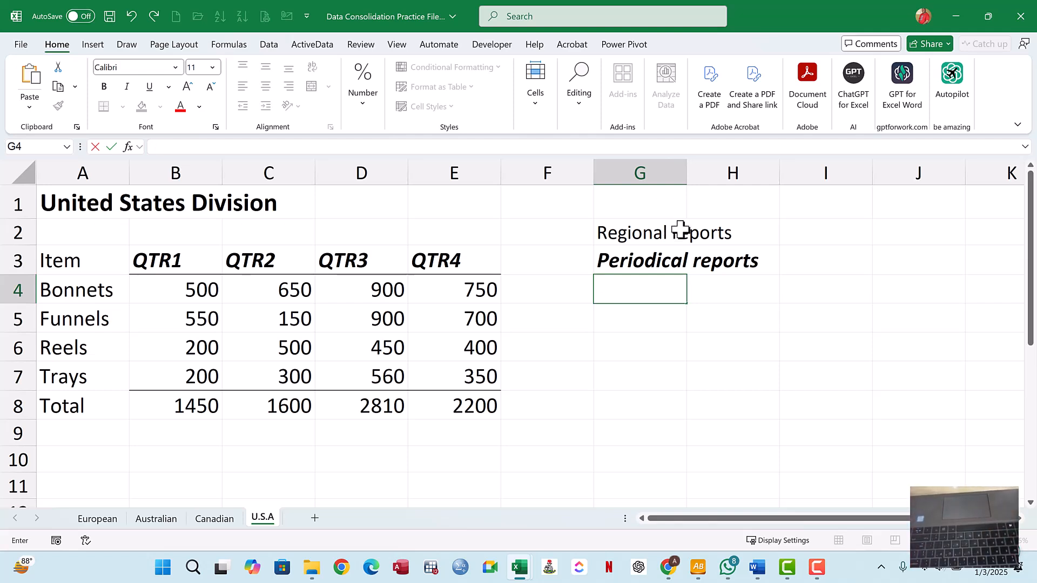
drag(656, 232, 723, 255)
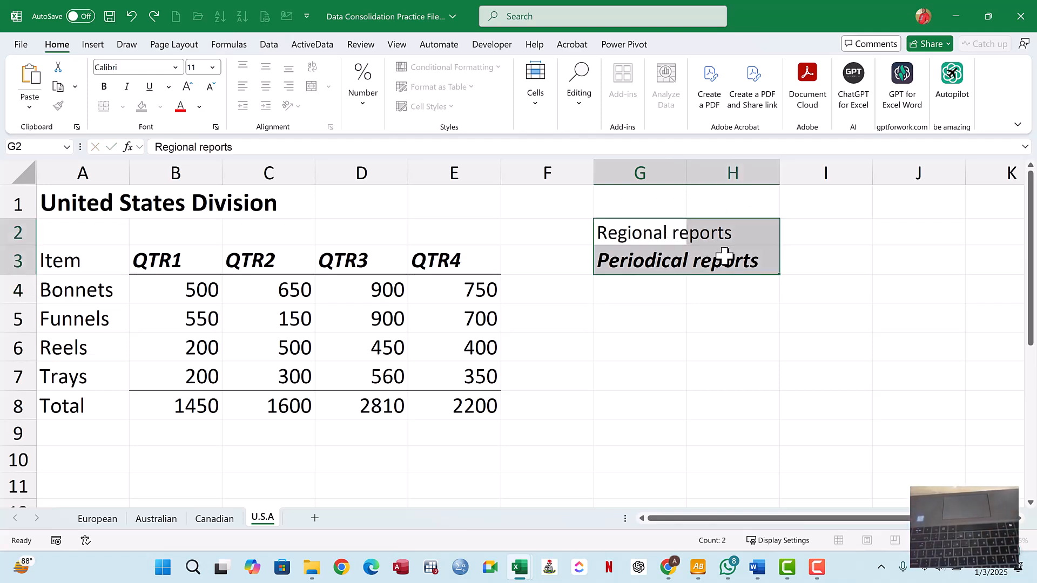
key(Delete)
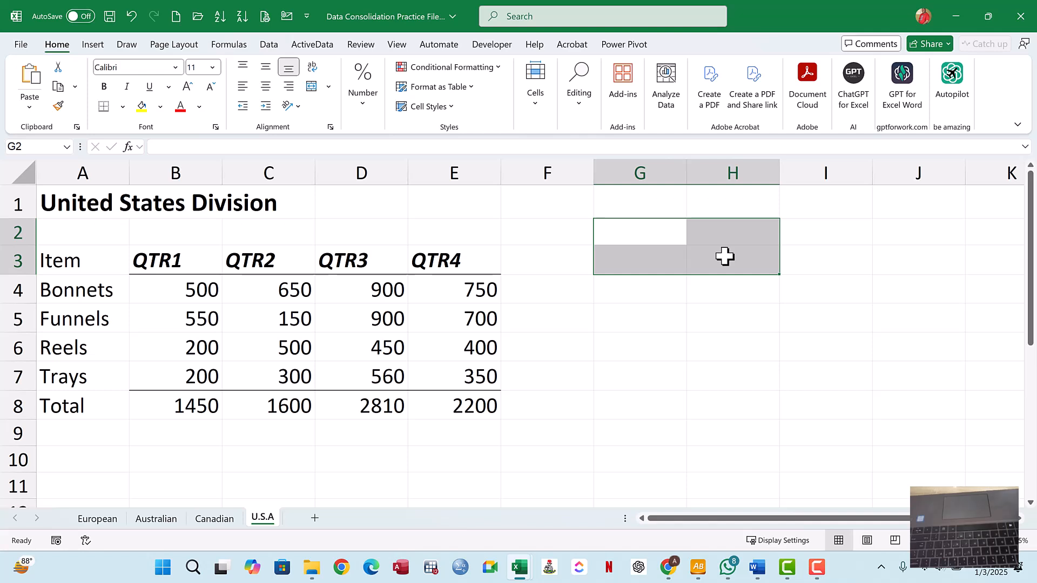
Step: Examine the item labels and quarterly data in range A3:E8 of the European sheet
click(99, 519)
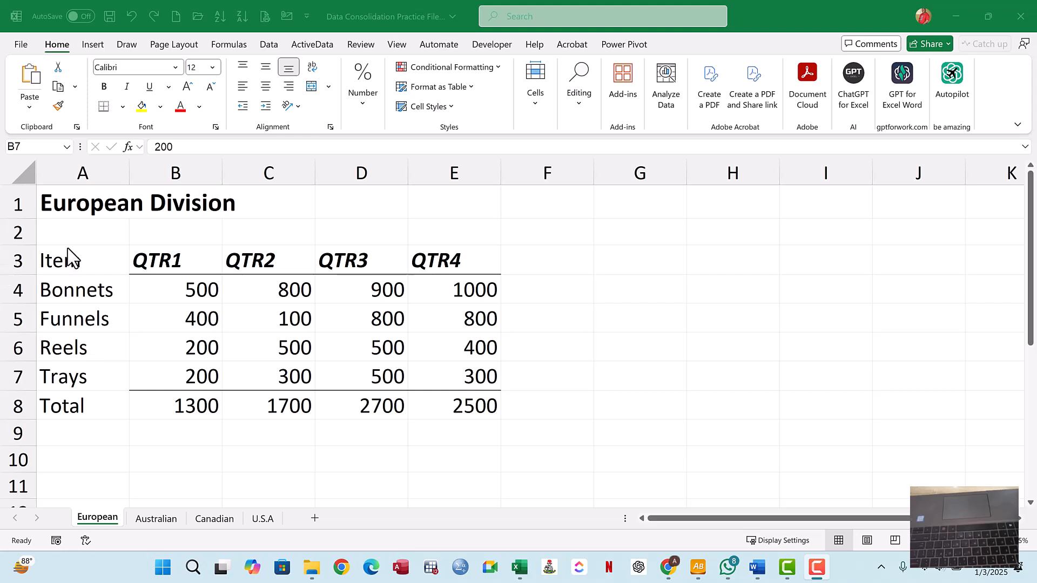
click(76, 293)
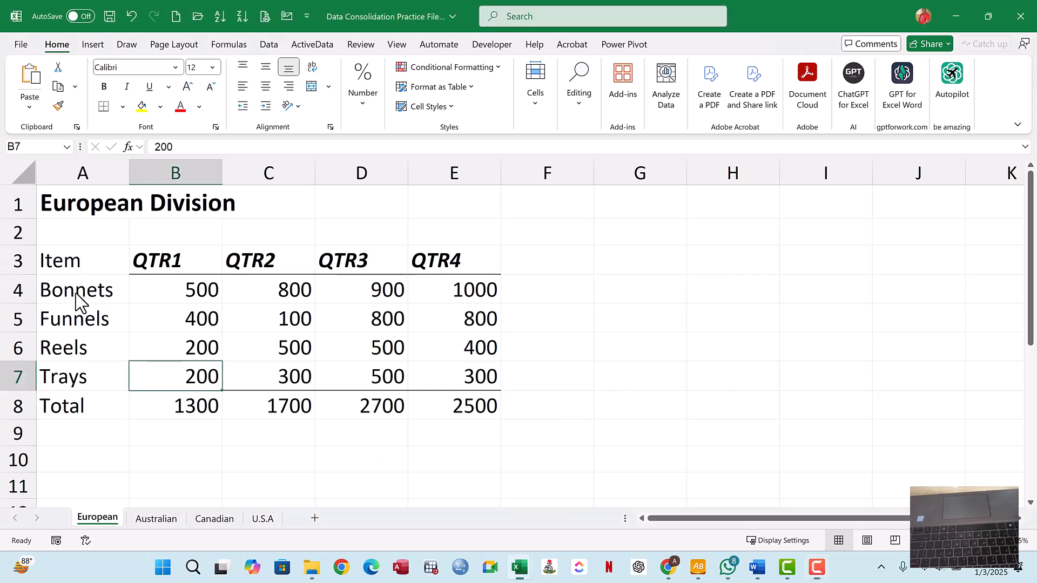
click(75, 293)
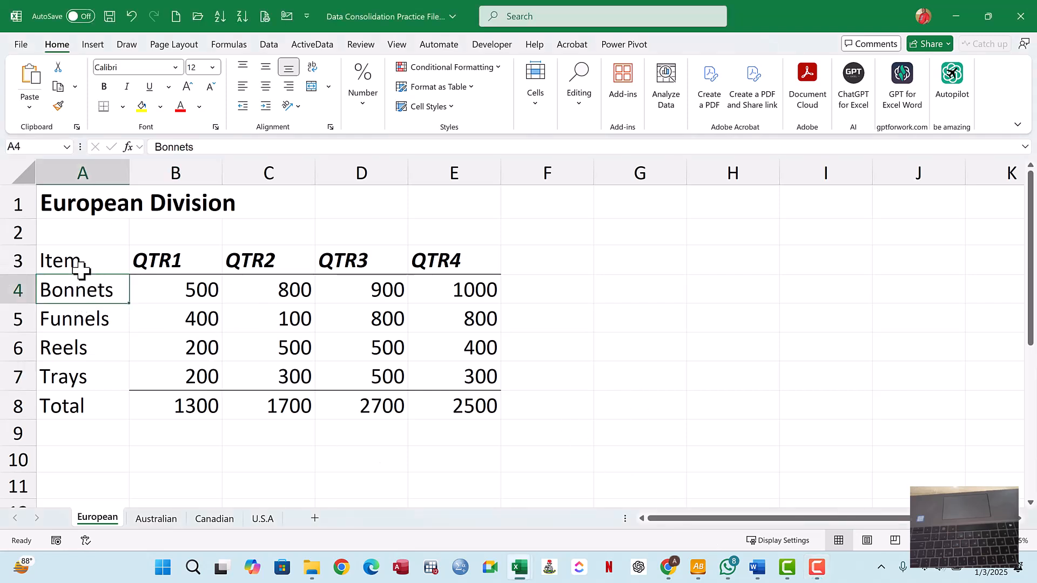
drag(72, 262, 428, 398)
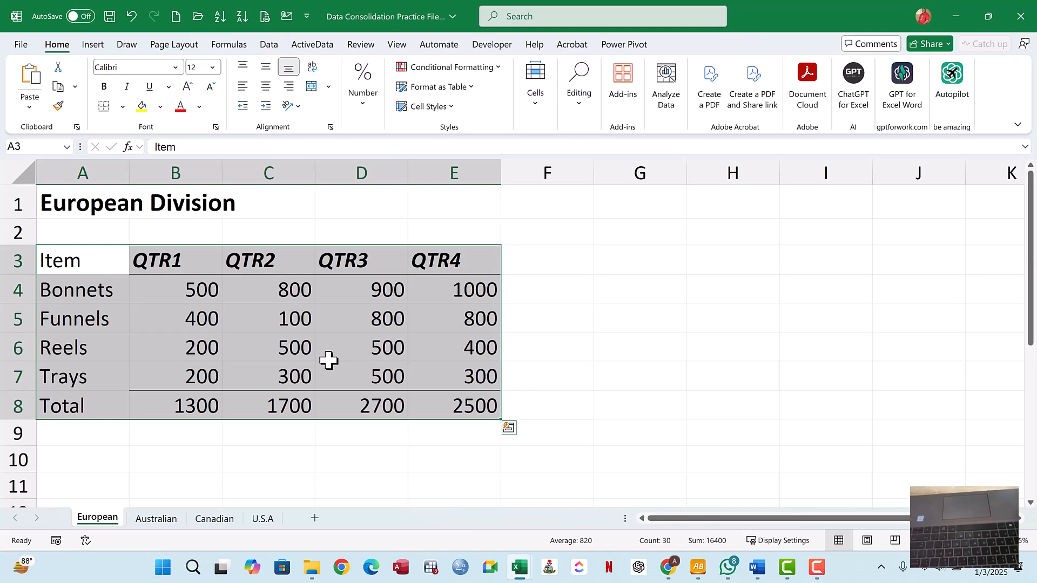
click(97, 290)
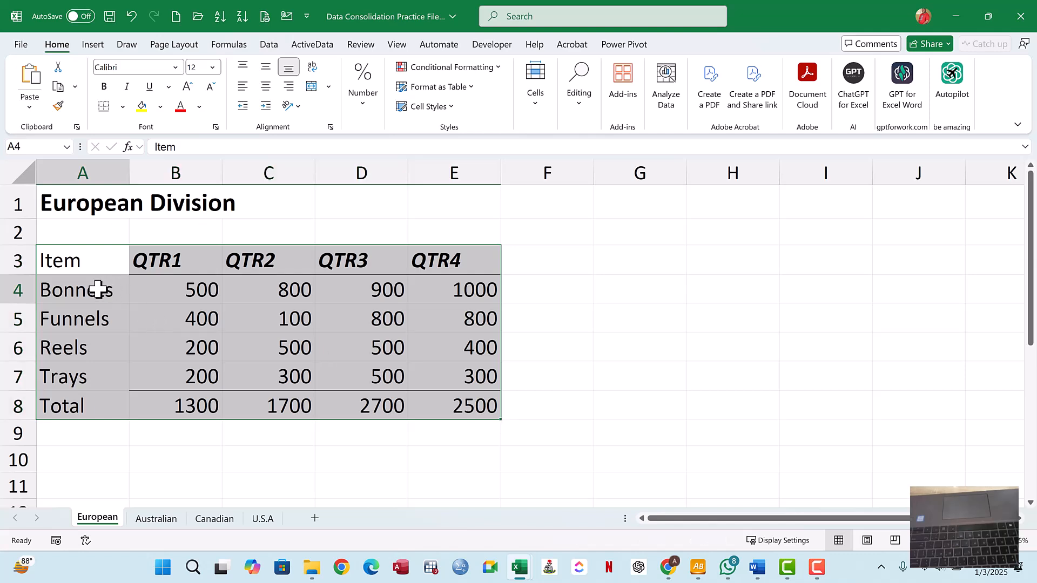
Step: Check the item labels in column A on the European, Australian and Canadian sheets
click(113, 319)
click(85, 350)
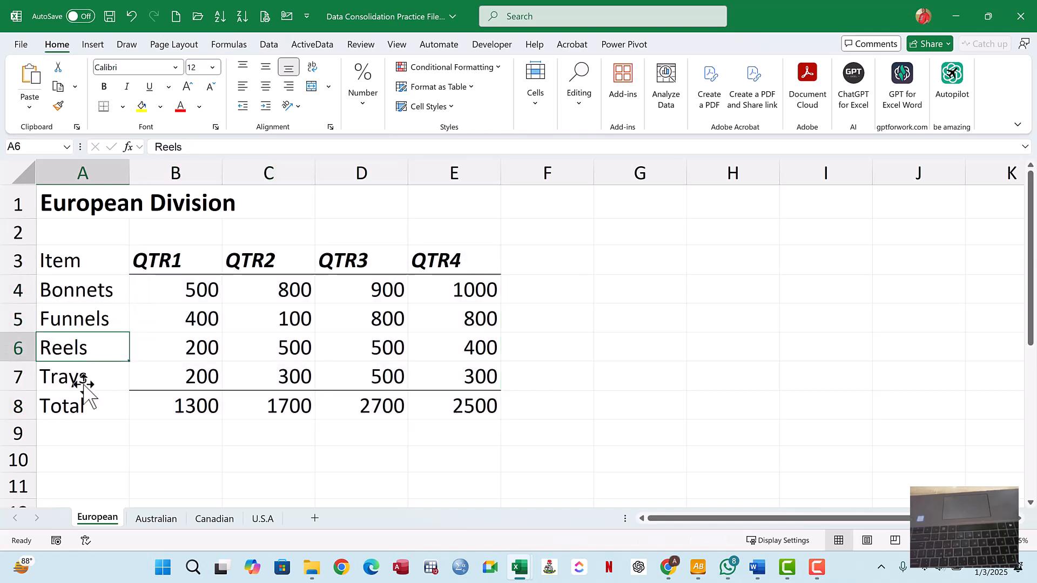
click(85, 382)
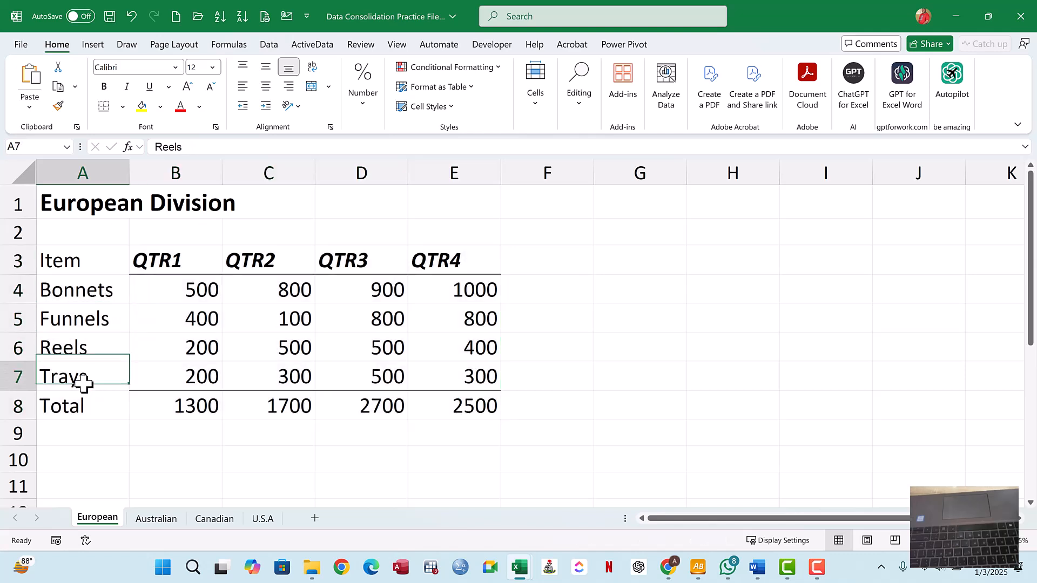
click(152, 521)
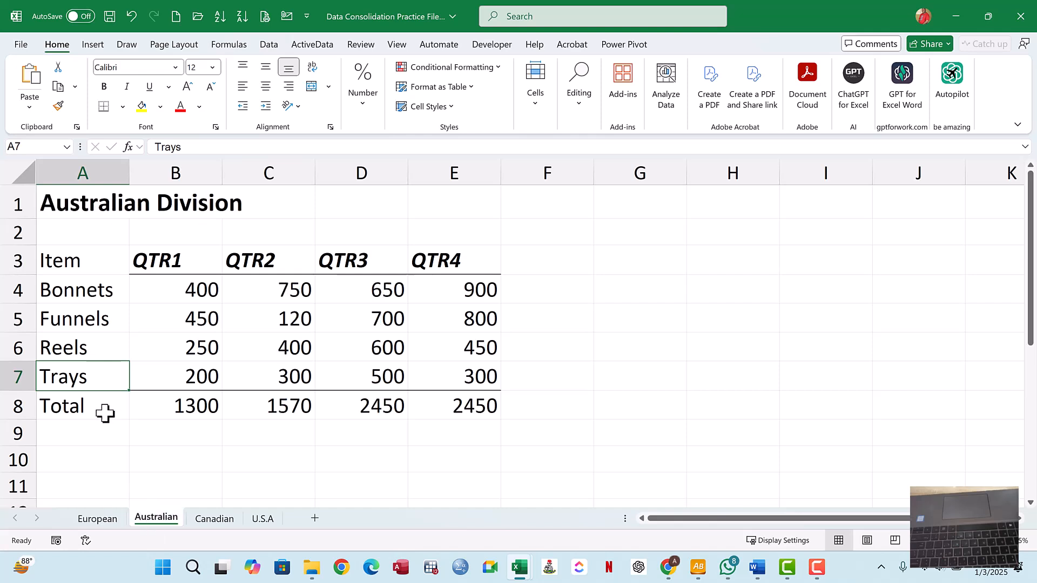
click(81, 293)
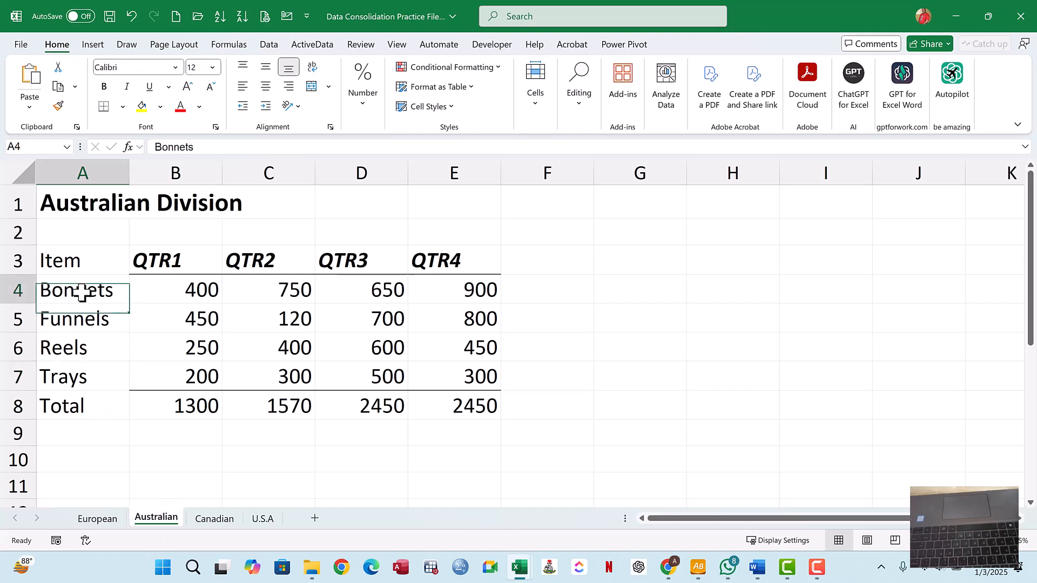
click(215, 521)
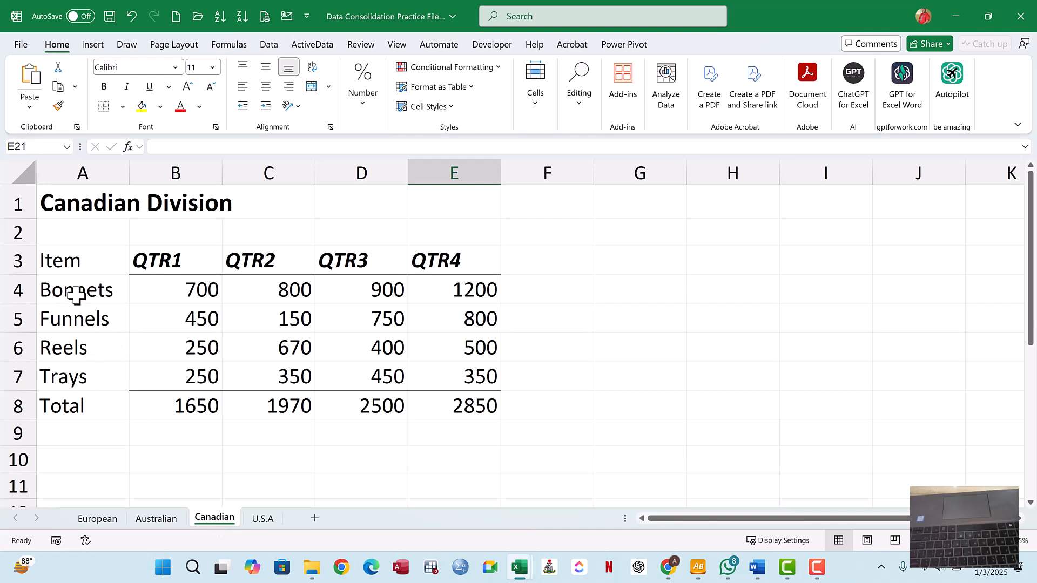
Step: Compare the item and quarterly data from row 4 down across the European, Australian, Canadian and U.S.A sheets
click(106, 521)
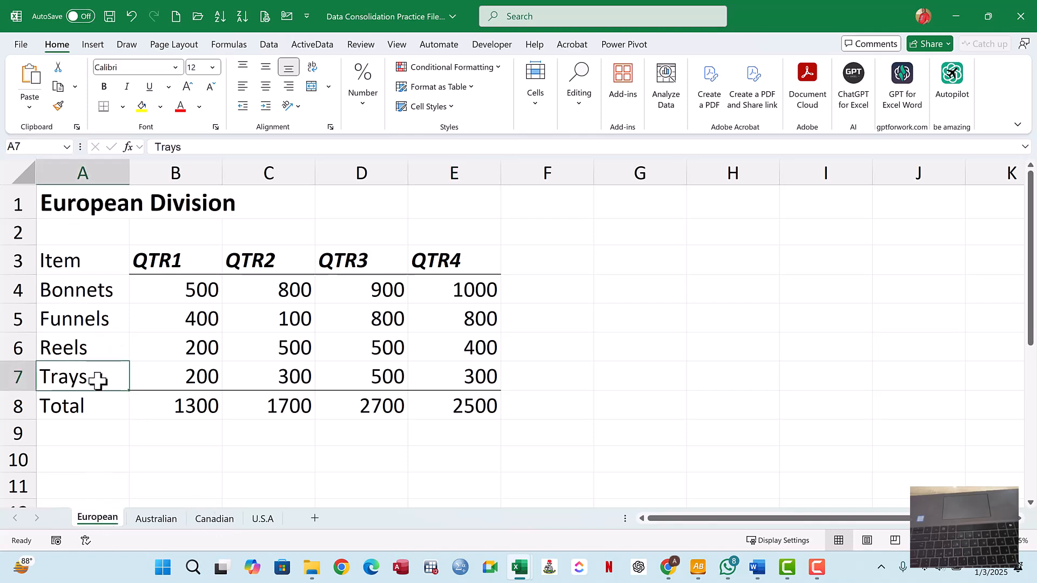
drag(83, 292, 440, 456)
click(156, 519)
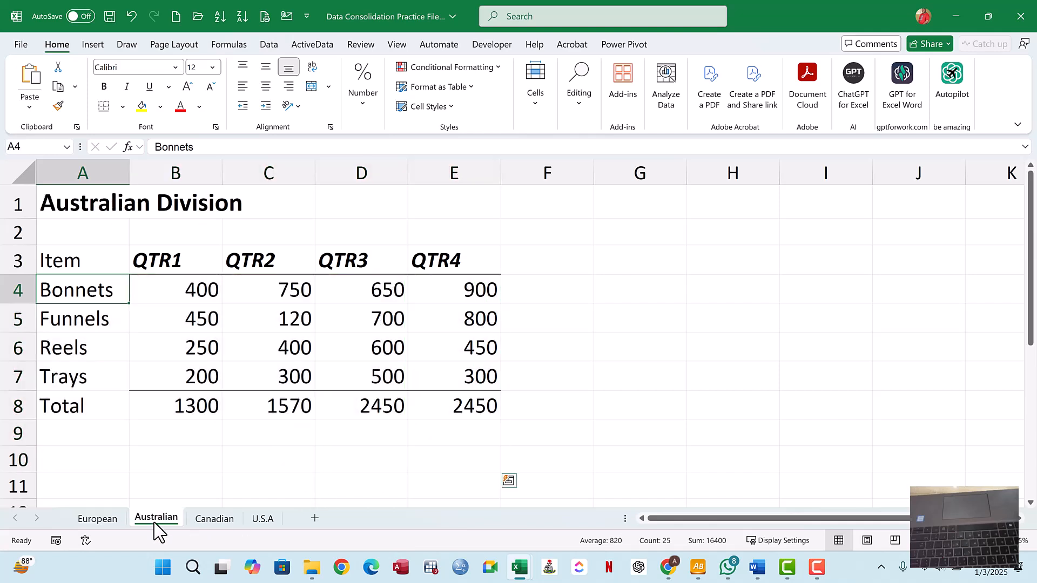
drag(69, 289, 176, 439)
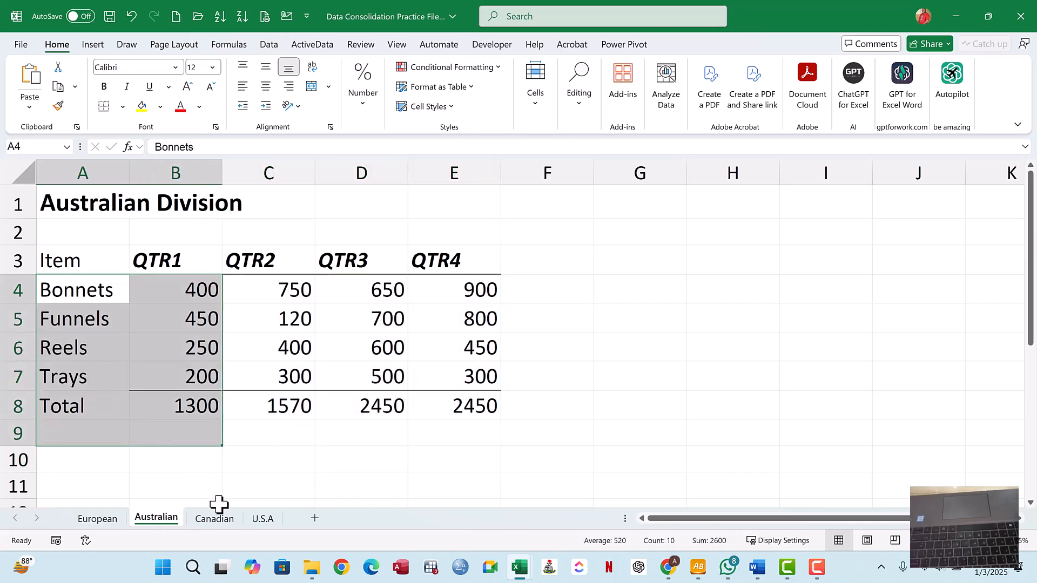
click(223, 523)
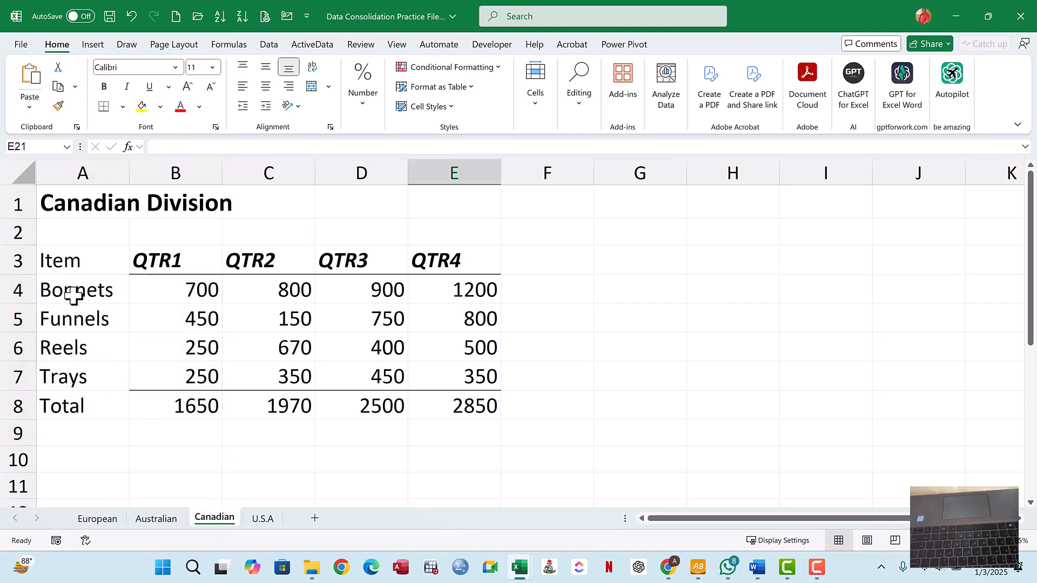
drag(74, 295, 211, 421)
click(265, 519)
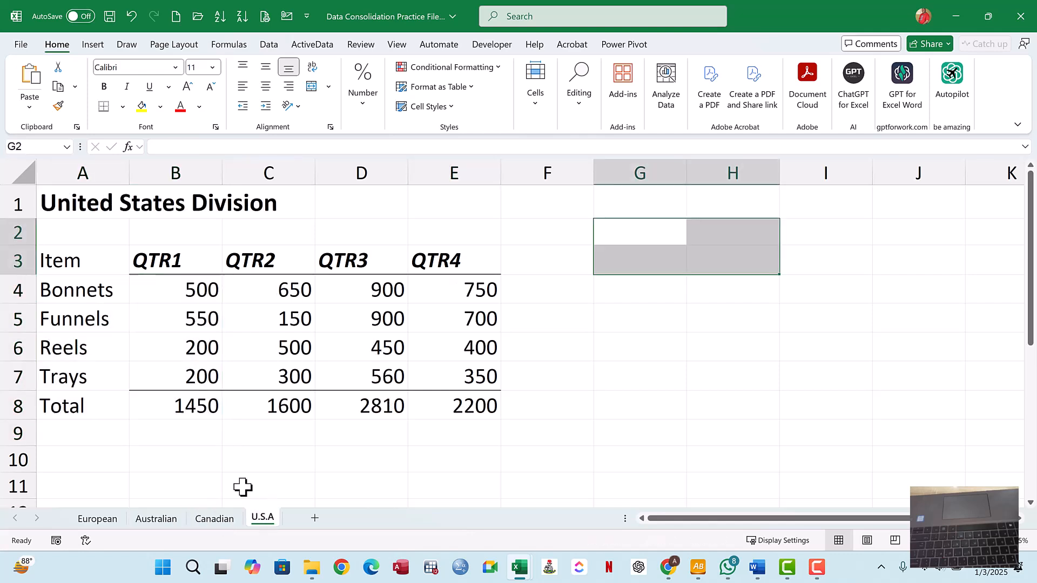
drag(51, 289, 207, 438)
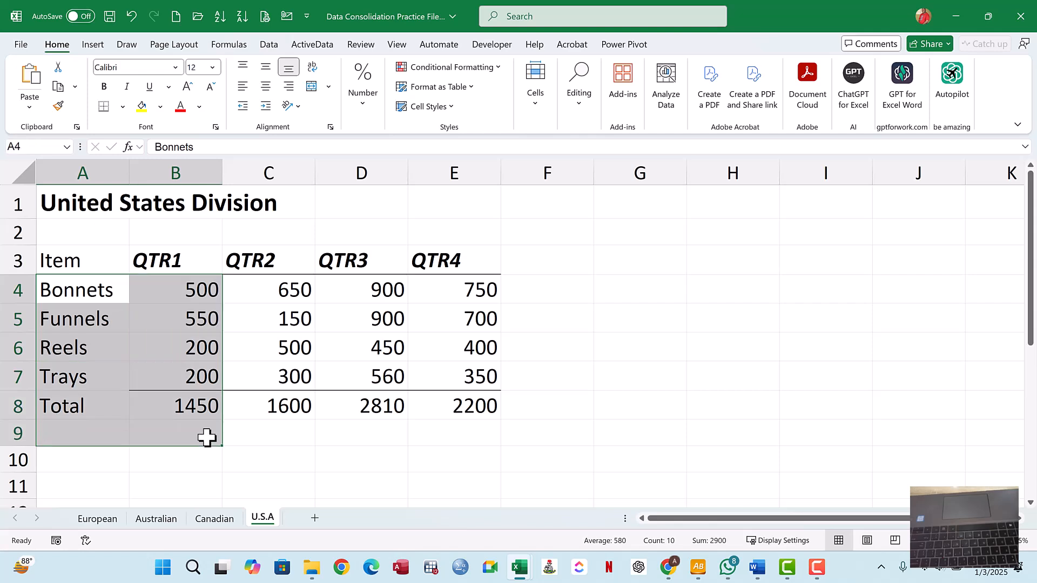
Step: Recheck the table layout on the Canadian, European and U.S.A sheets, ending at cell A3 of the U.S.A sheet
click(219, 521)
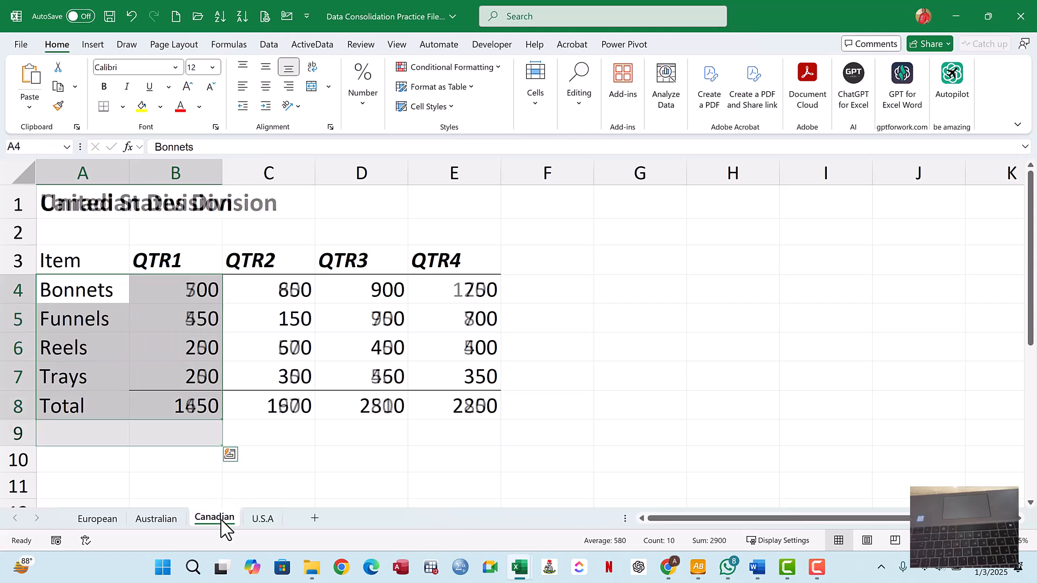
click(137, 323)
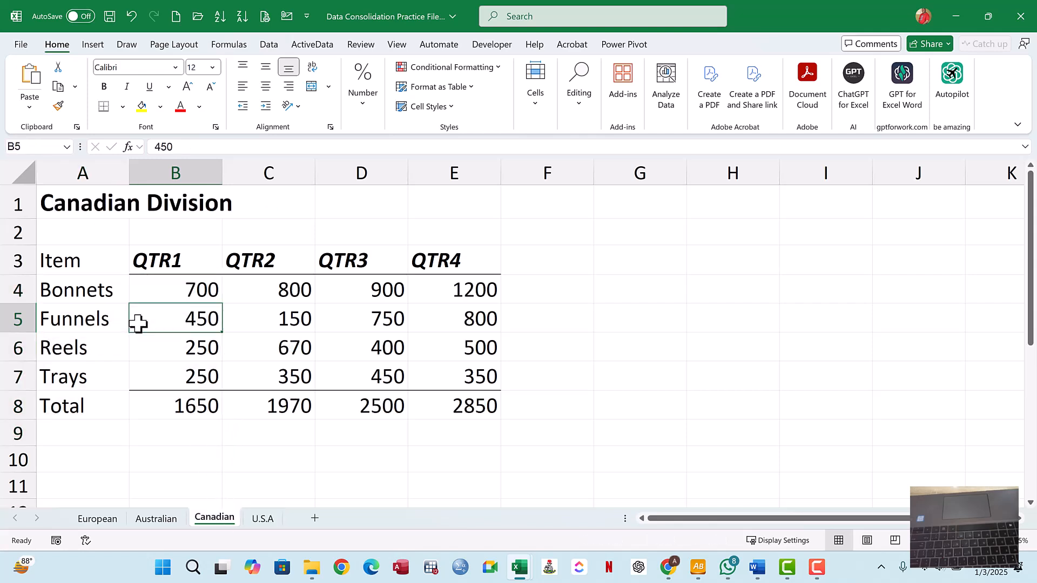
click(266, 521)
click(97, 518)
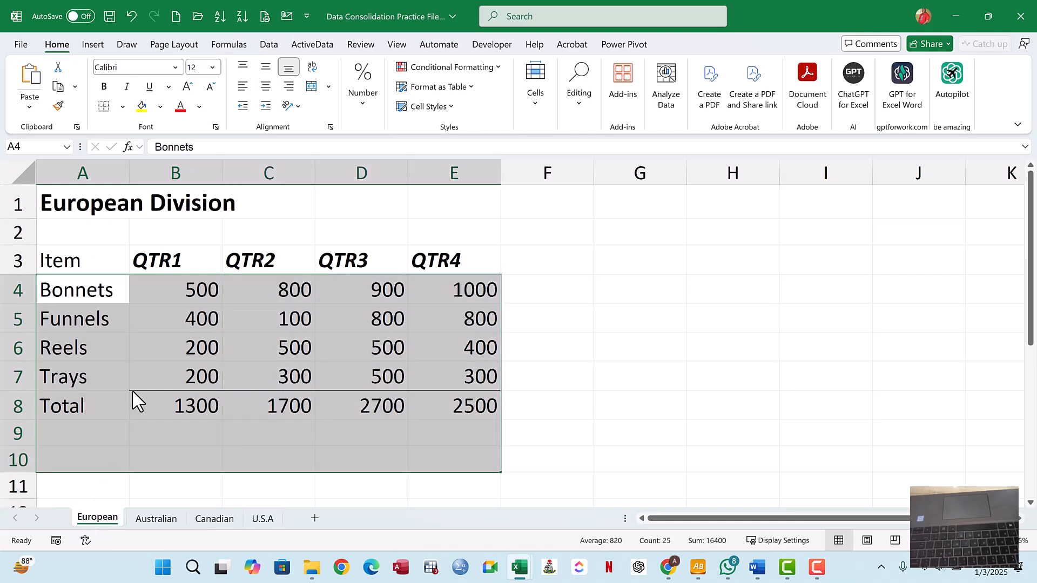
click(135, 385)
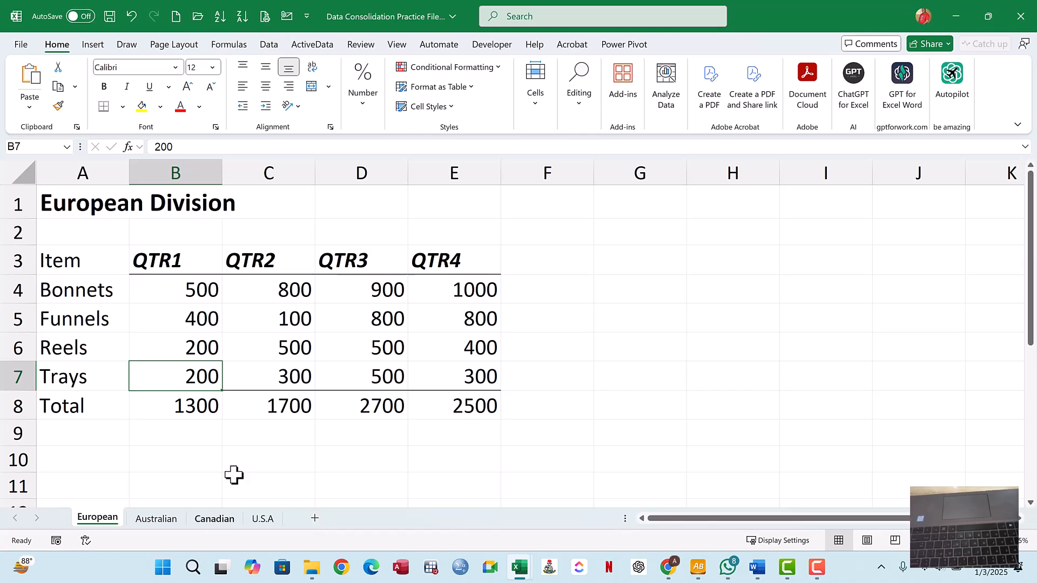
click(265, 521)
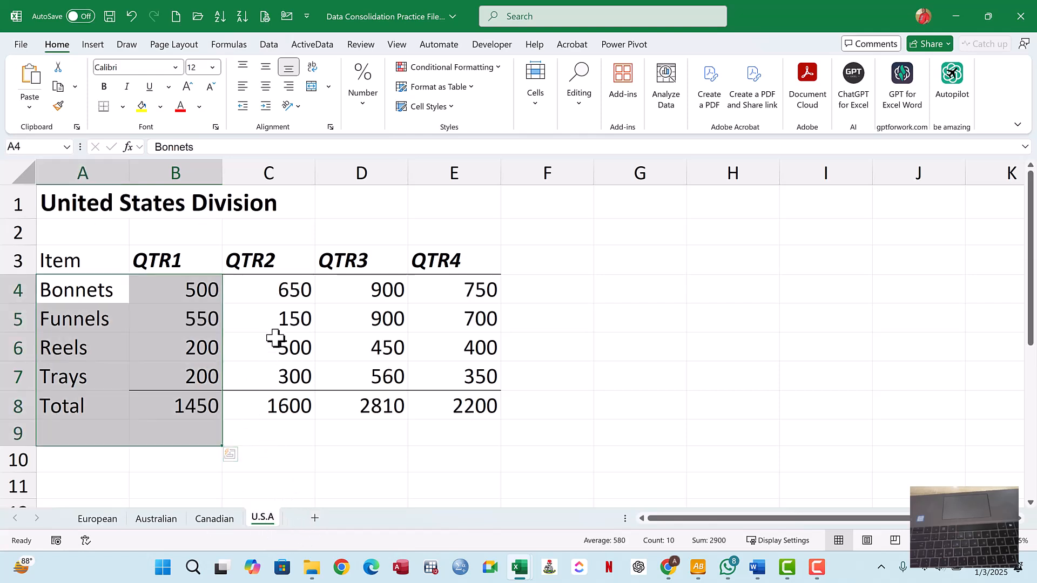
click(76, 262)
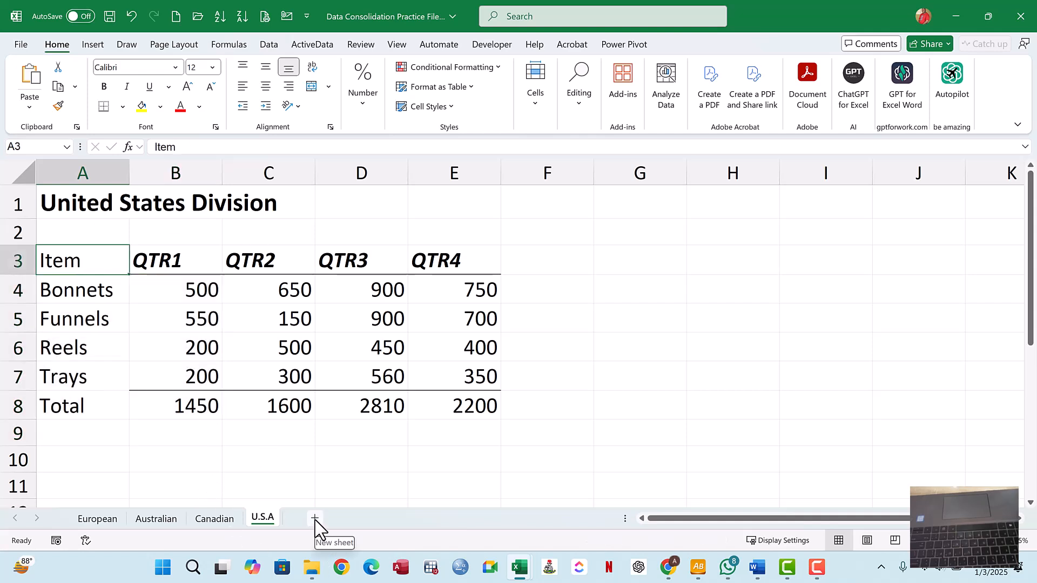
Step: Add a new sheet after the U.S.A sheet and rename it Consolidated
click(316, 520)
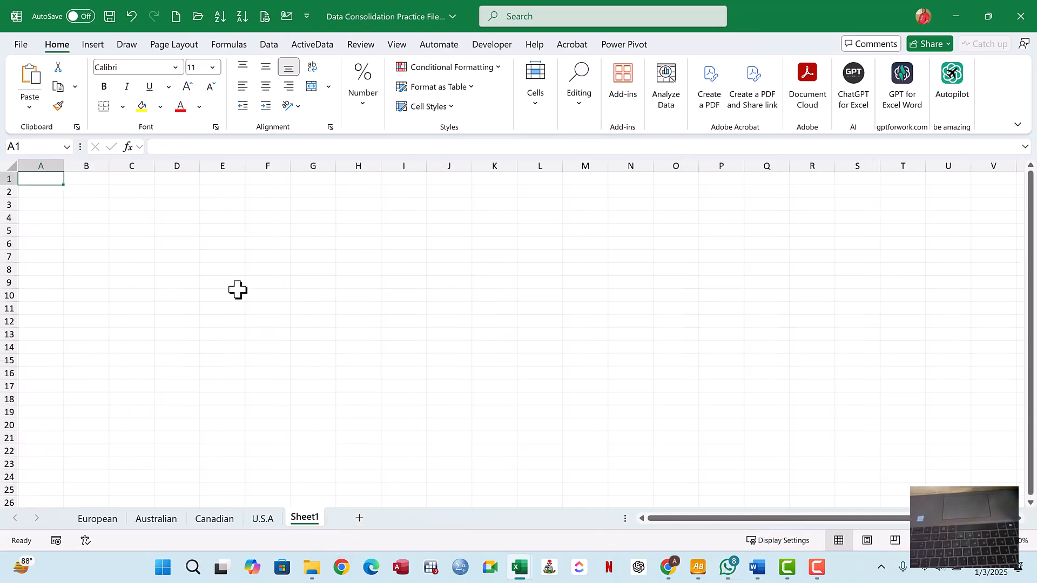
scroll(239, 292, up, 6)
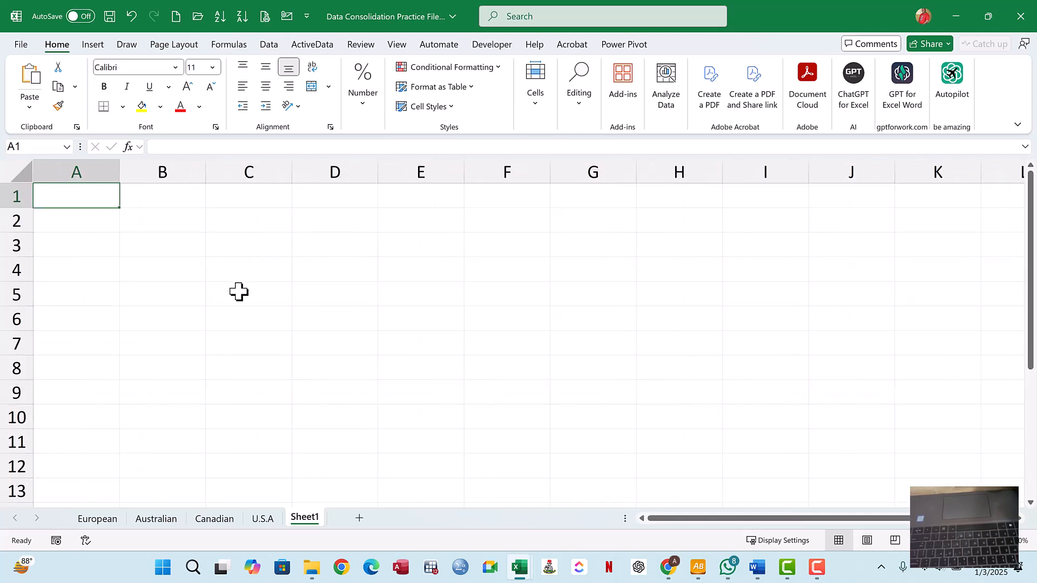
click(141, 216)
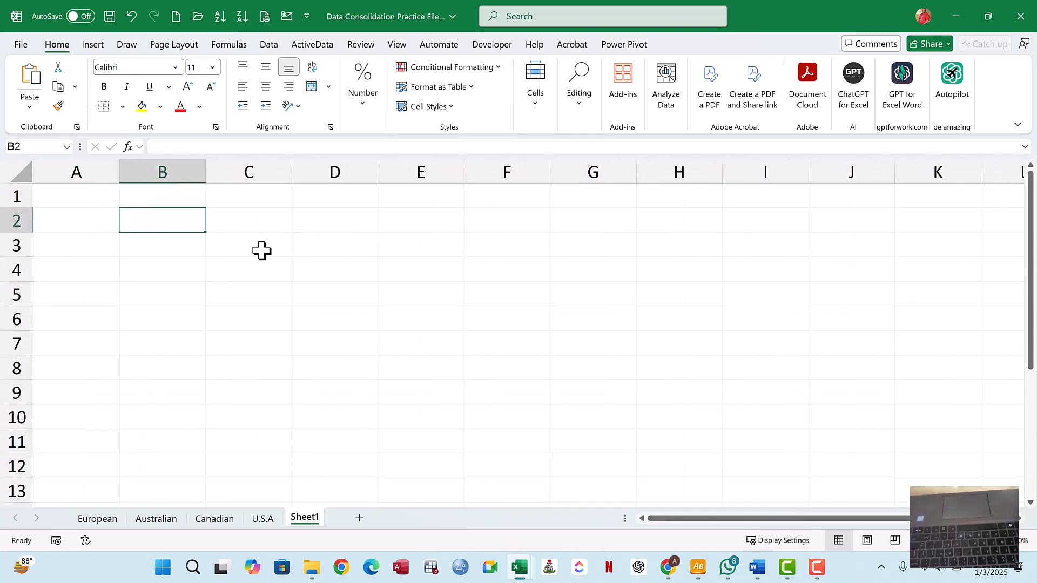
double_click(304, 518)
text(Con)
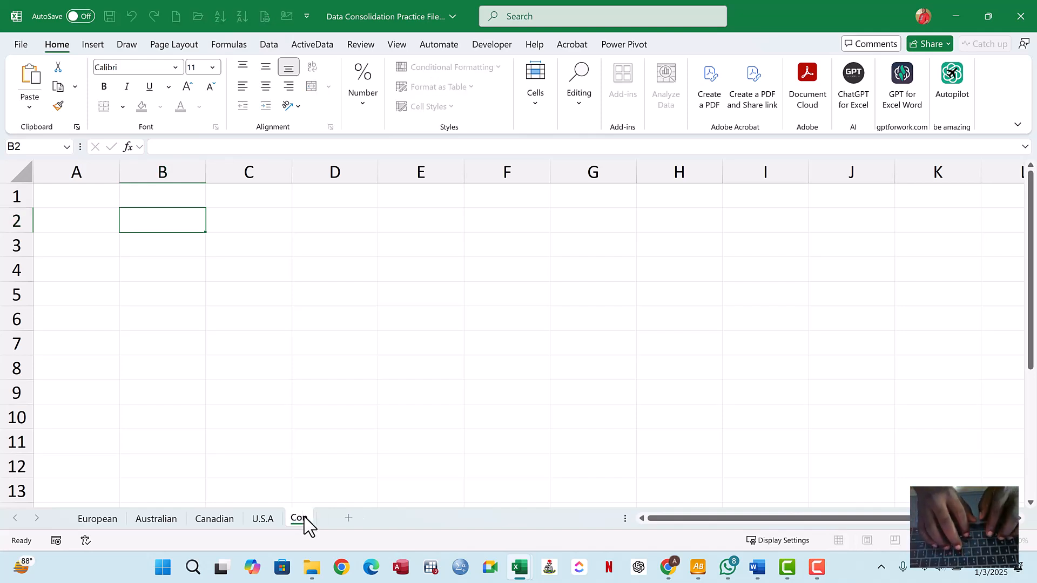
text(solidated)
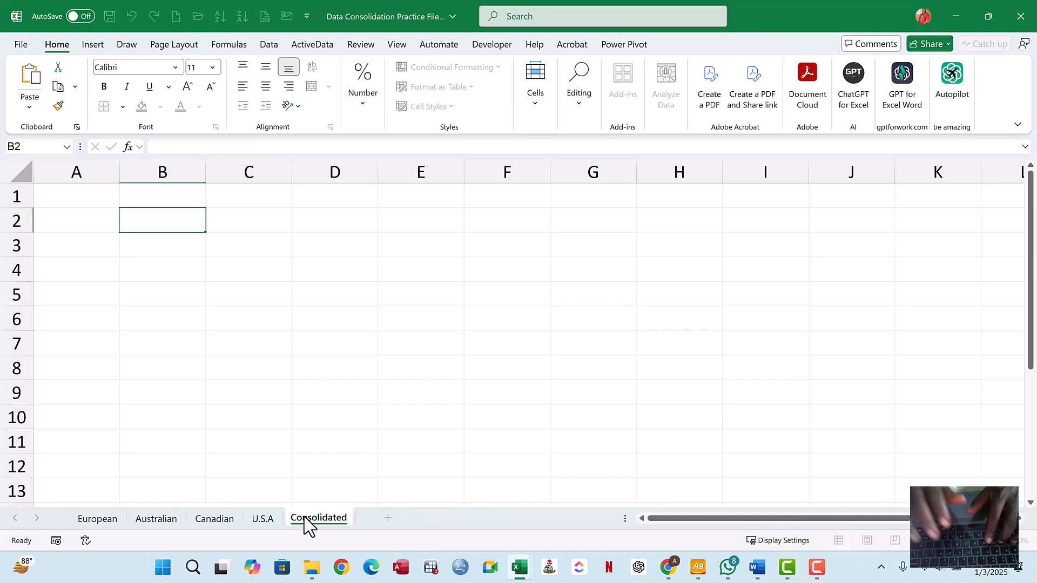
key(Return)
click(250, 288)
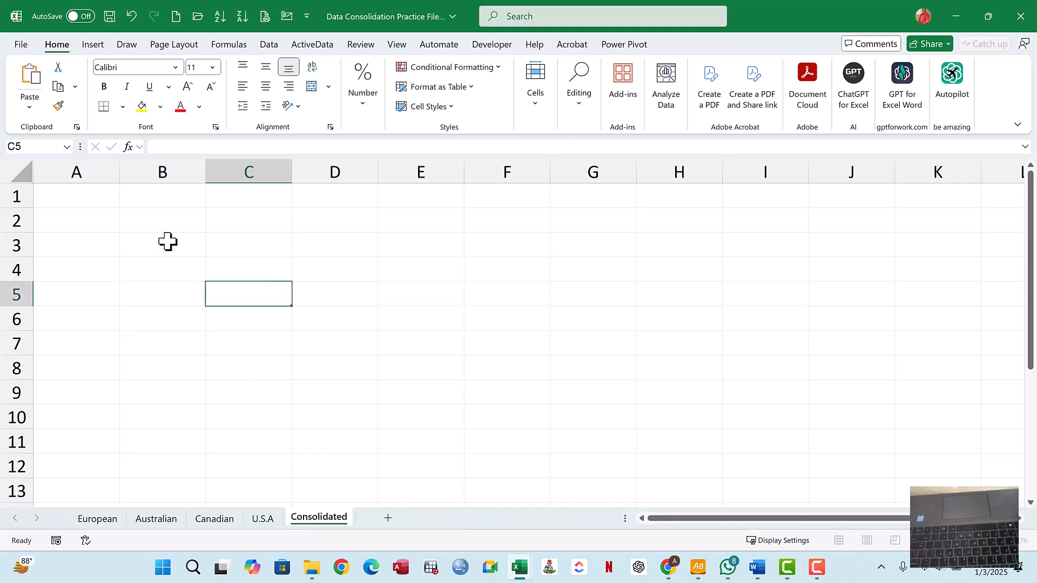
Step: Open the Consolidate dialog with cell B2 of the Consolidated sheet as destination, and move the dialog clear of that cell
click(167, 227)
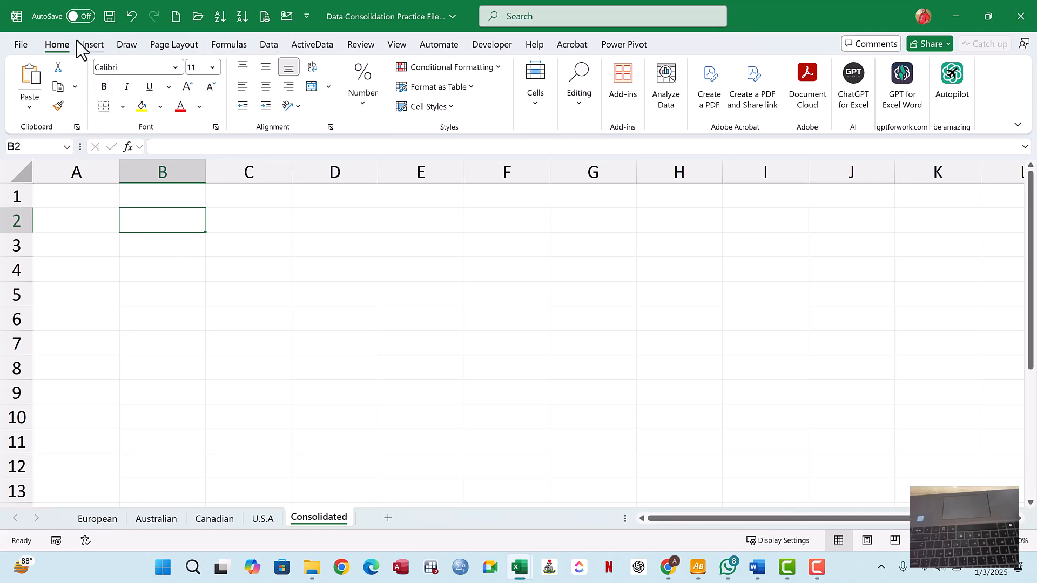
click(268, 48)
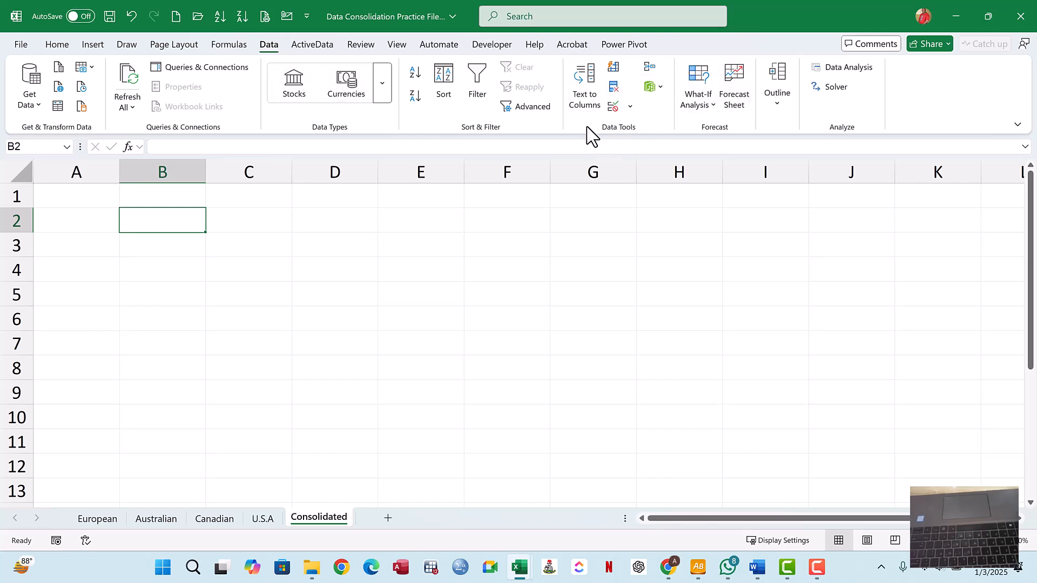
click(650, 68)
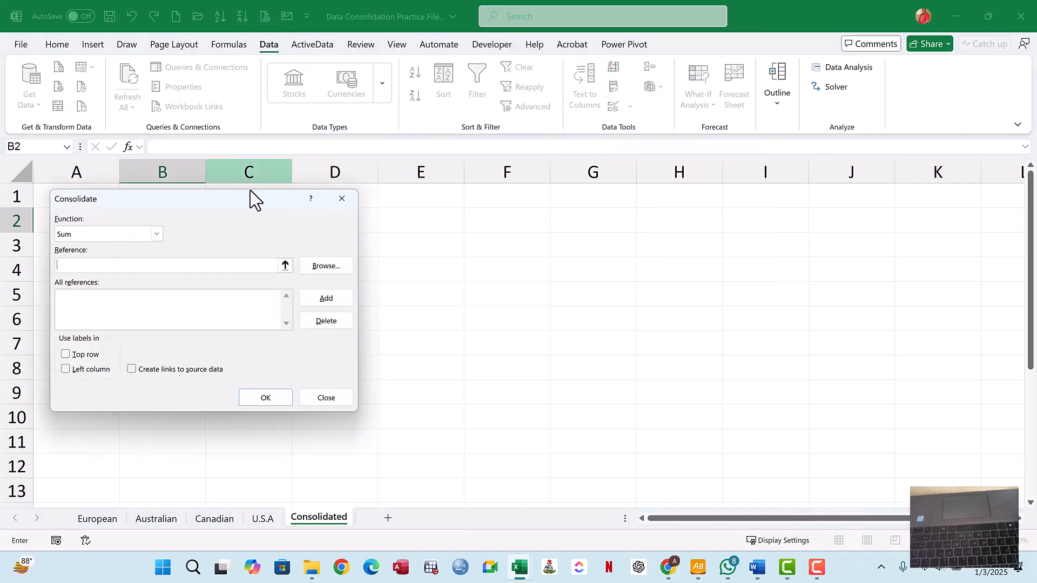
drag(236, 205, 778, 155)
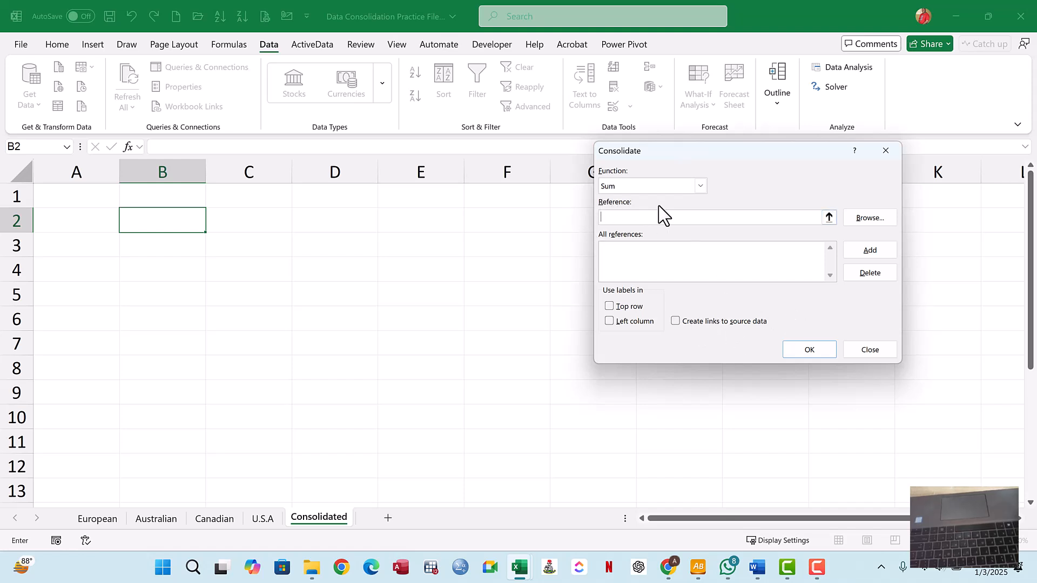
Step: Choose Sum as the consolidation function and make the source reference ready for entry
click(699, 187)
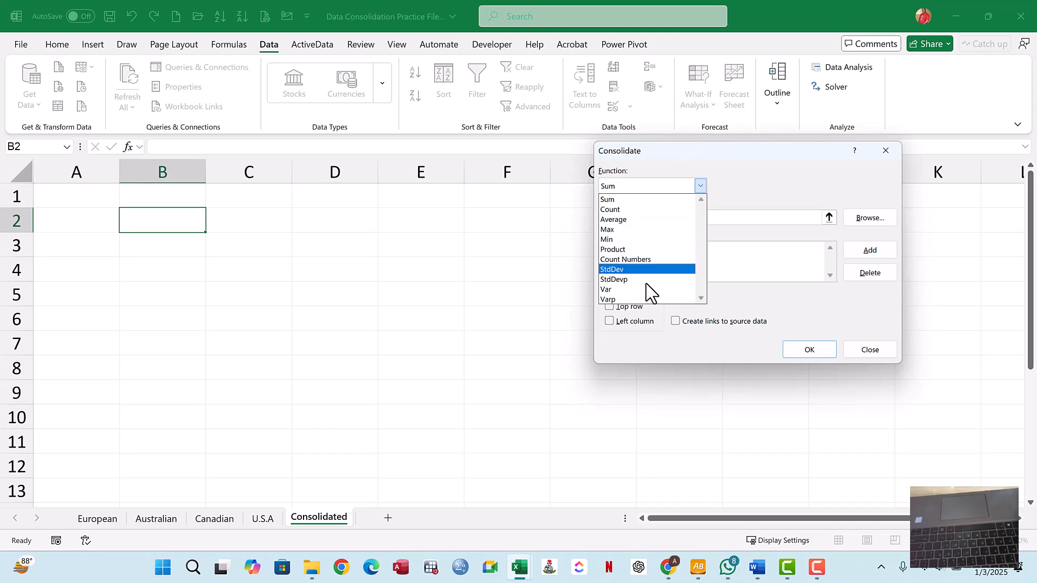
click(650, 198)
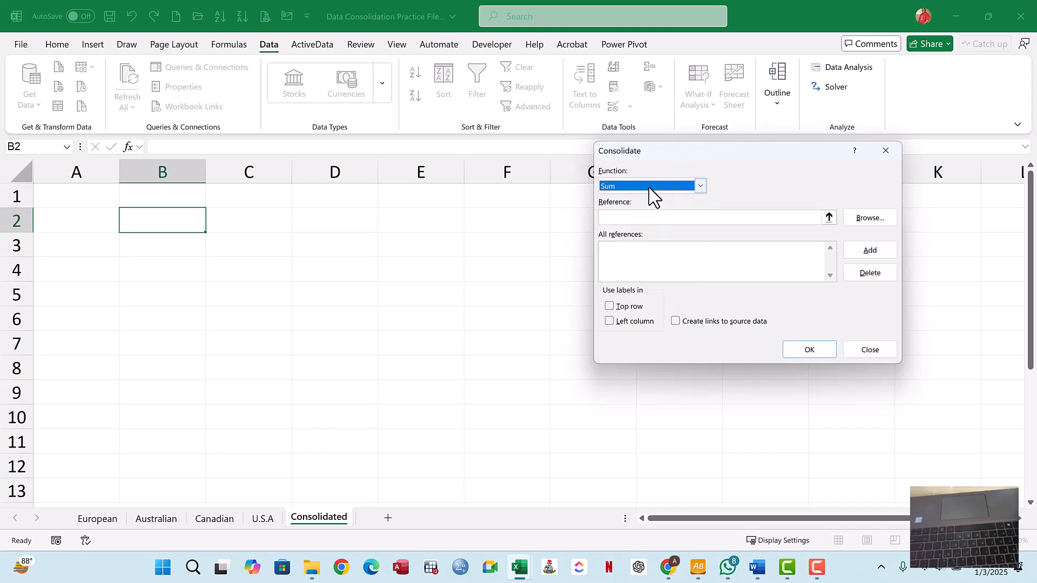
click(632, 219)
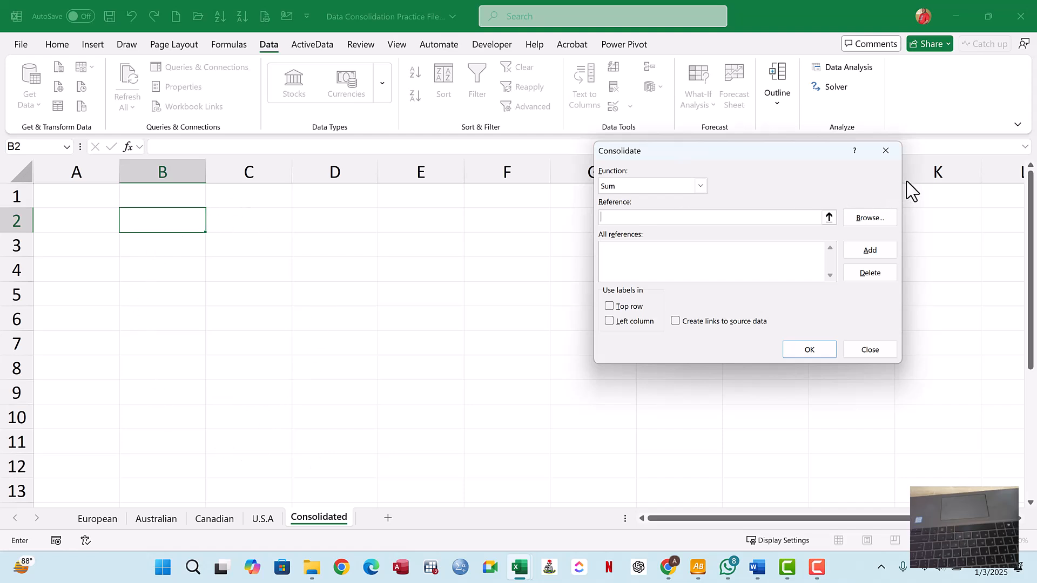
click(887, 223)
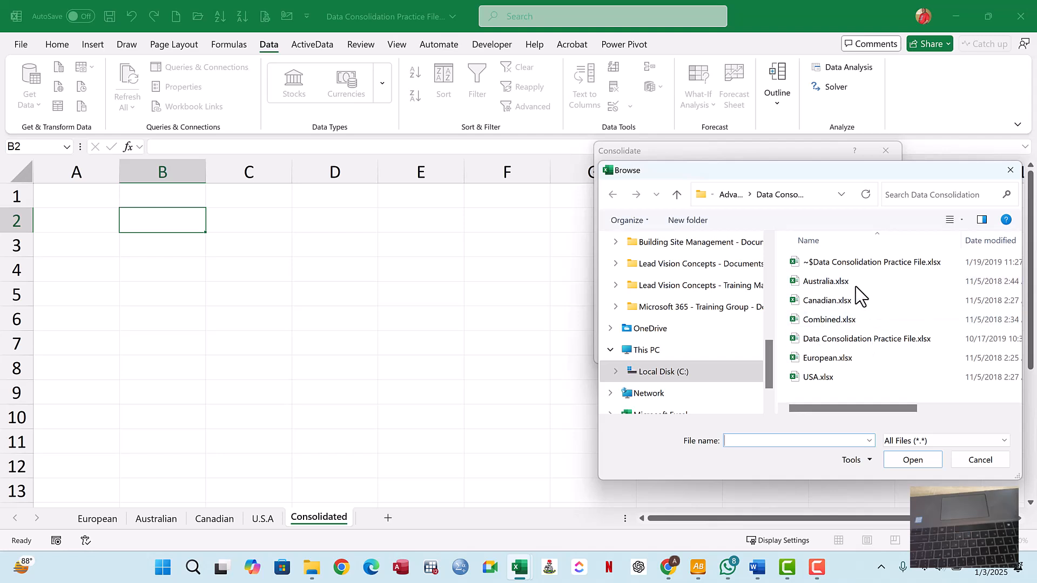
click(824, 286)
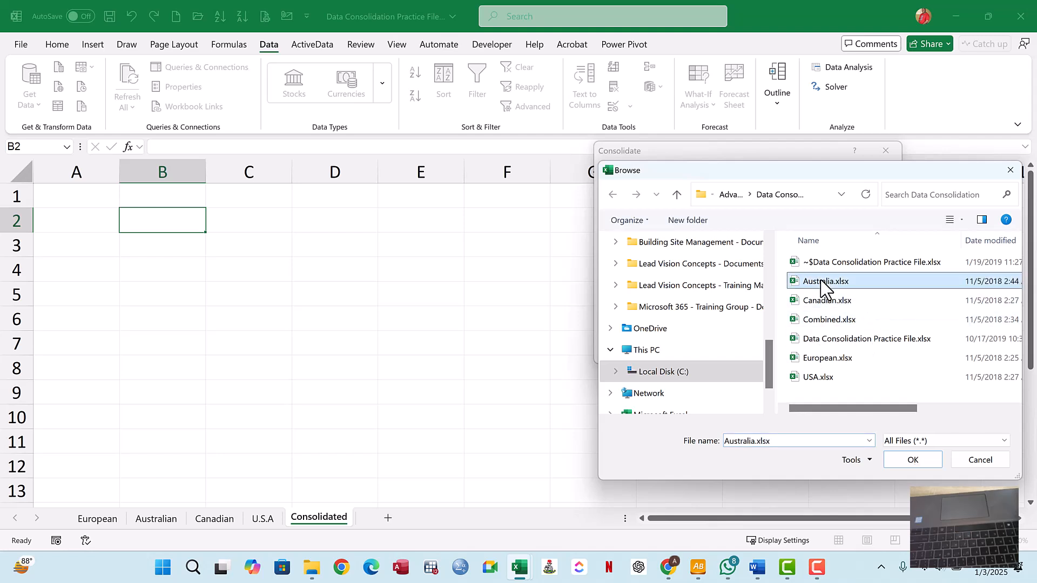
click(980, 460)
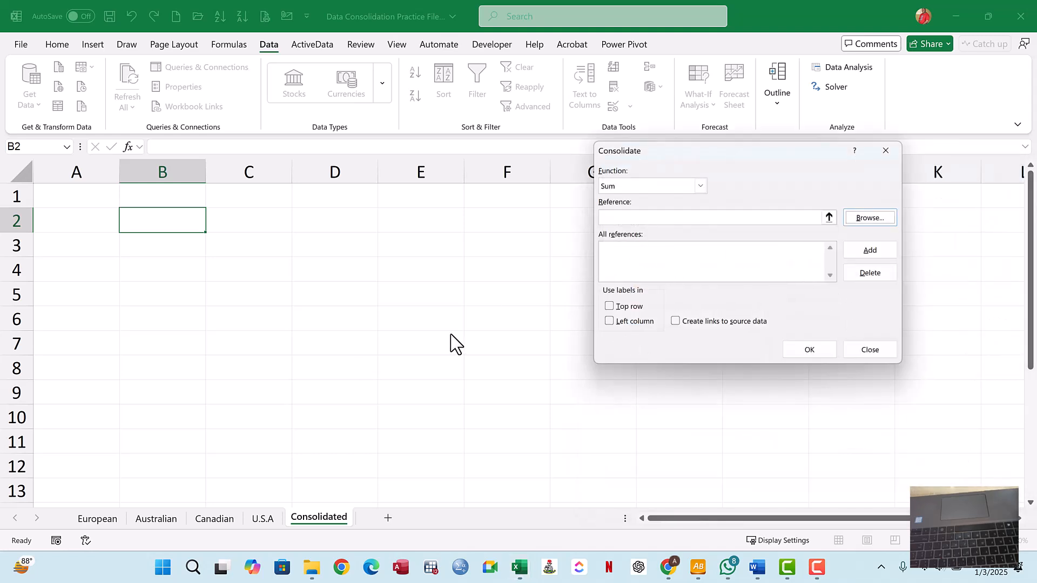
click(718, 218)
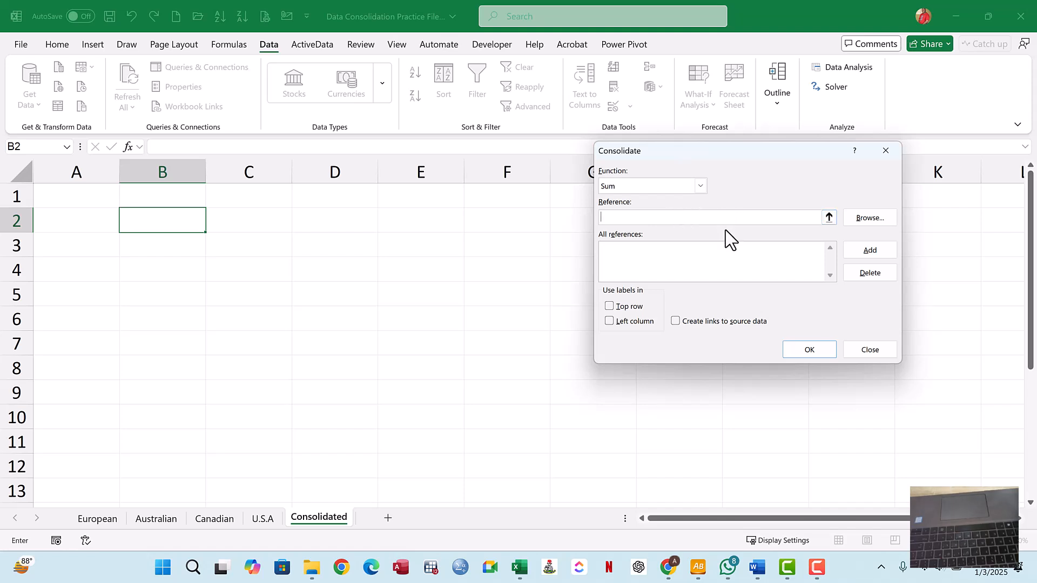
click(875, 219)
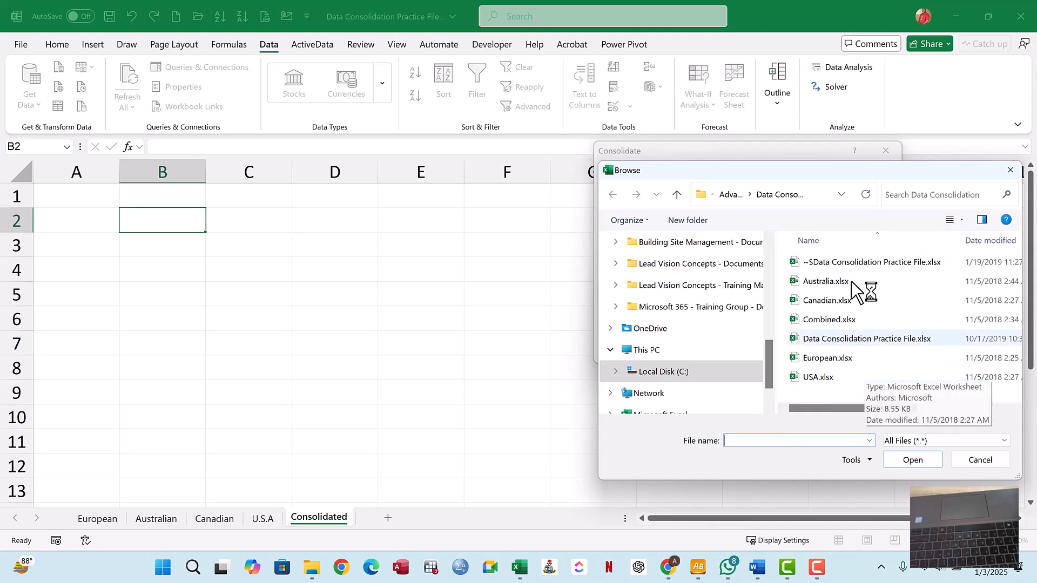
click(988, 461)
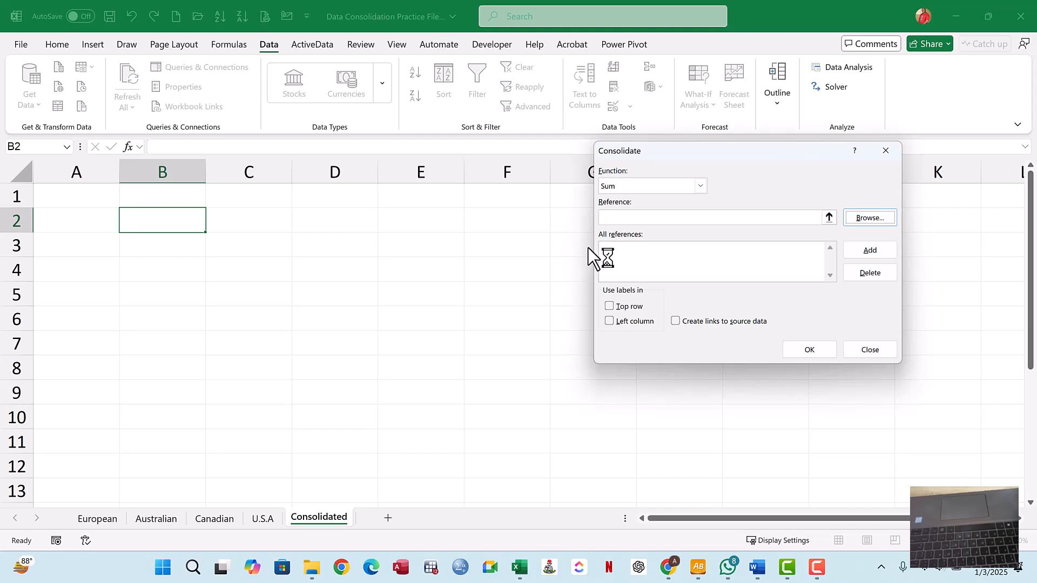
Step: Add the European sheet's range A3:E8, including headers and the Total row, to the consolidation references
click(634, 216)
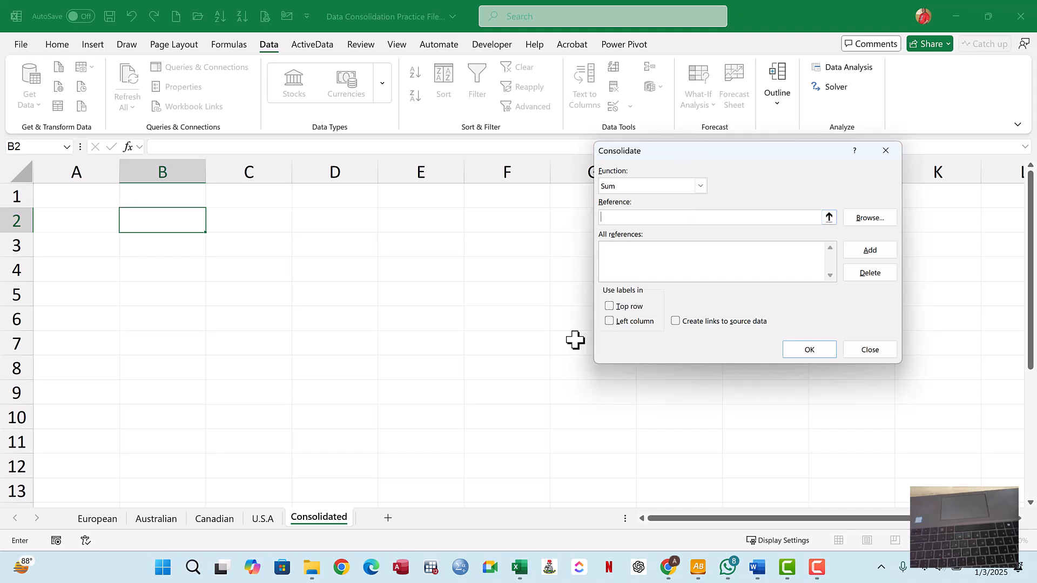
click(98, 520)
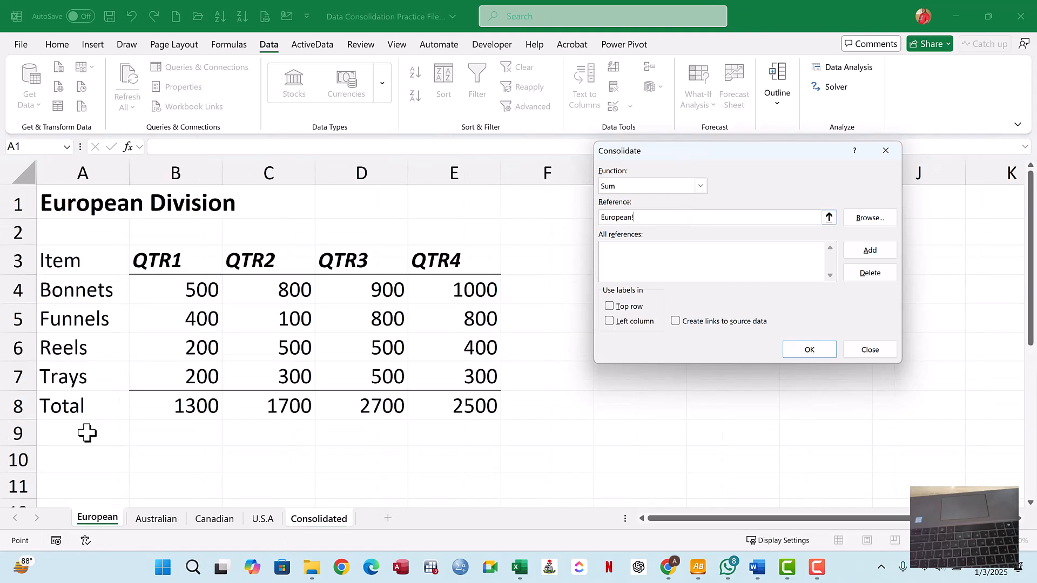
drag(59, 264, 320, 323)
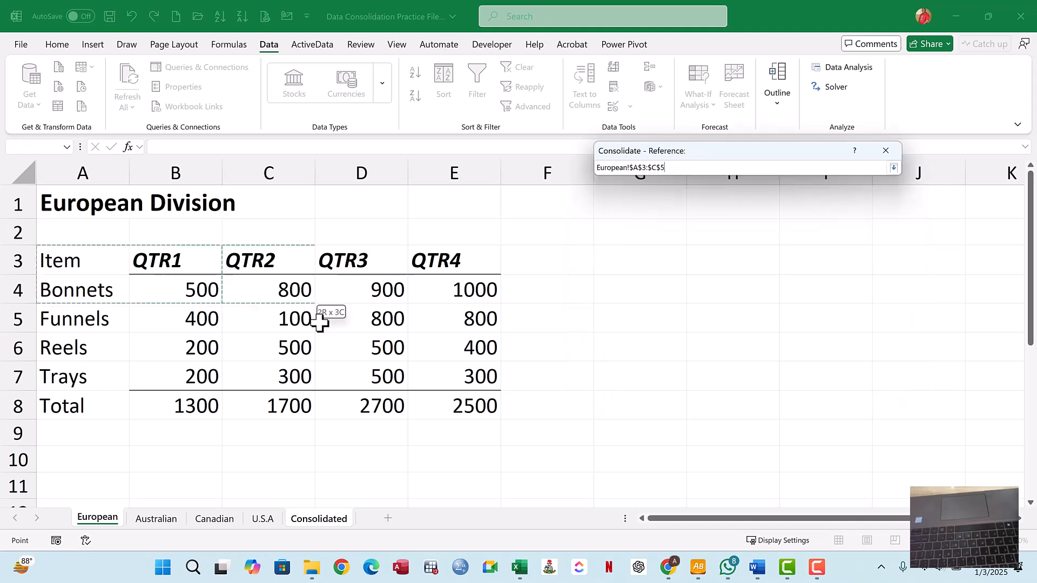
drag(451, 404, 451, 404)
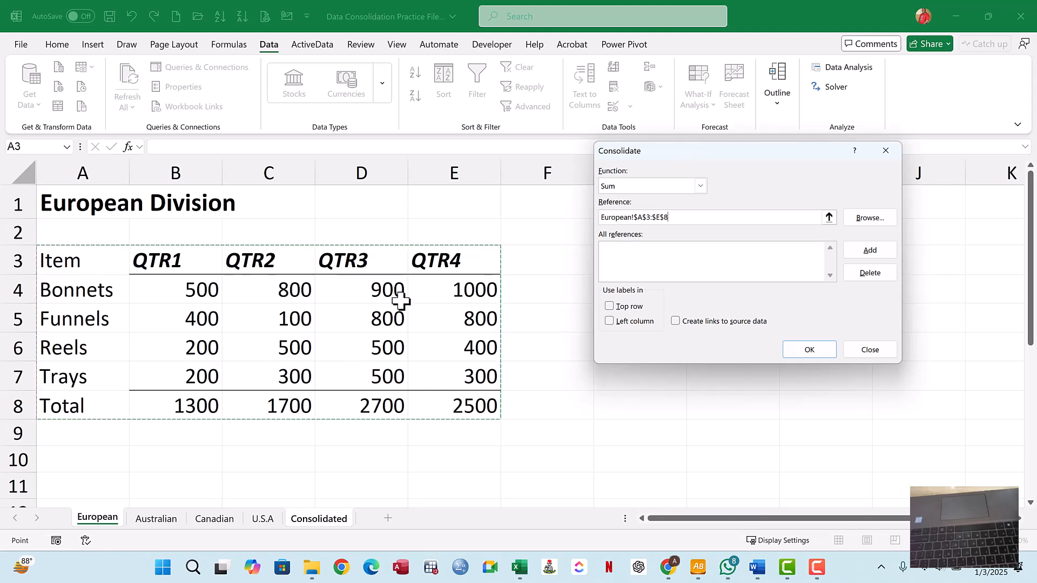
click(871, 250)
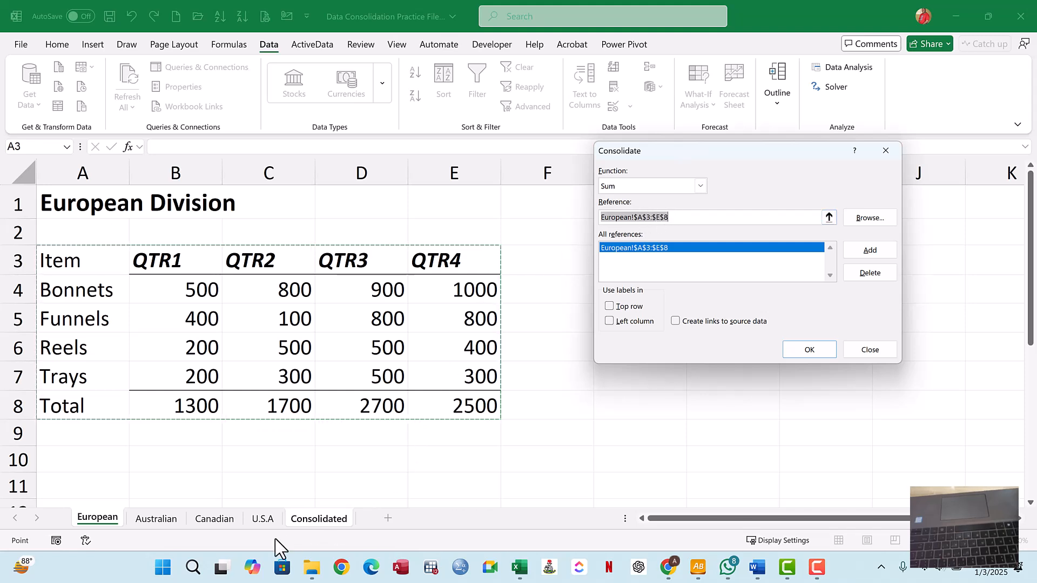
Step: Add the same range A3:E8 from the Australian, Canadian and U.S.A sheets to the consolidation references
click(155, 519)
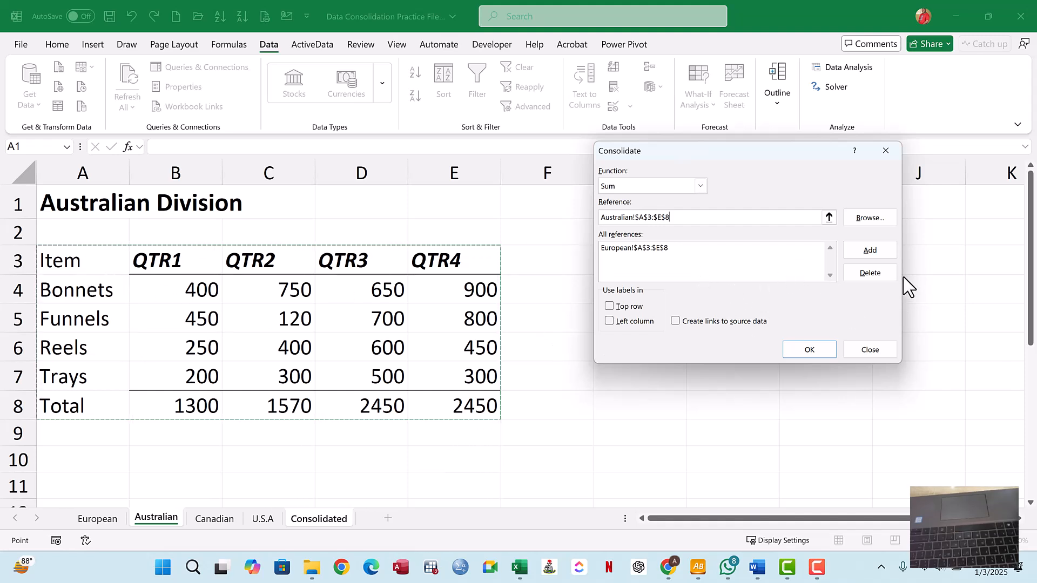
click(885, 254)
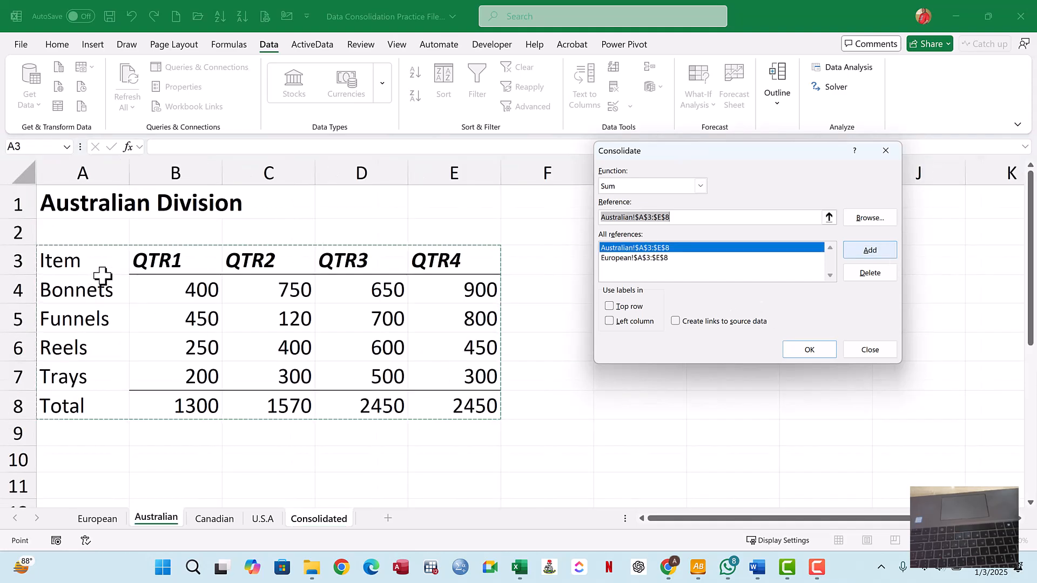
click(212, 522)
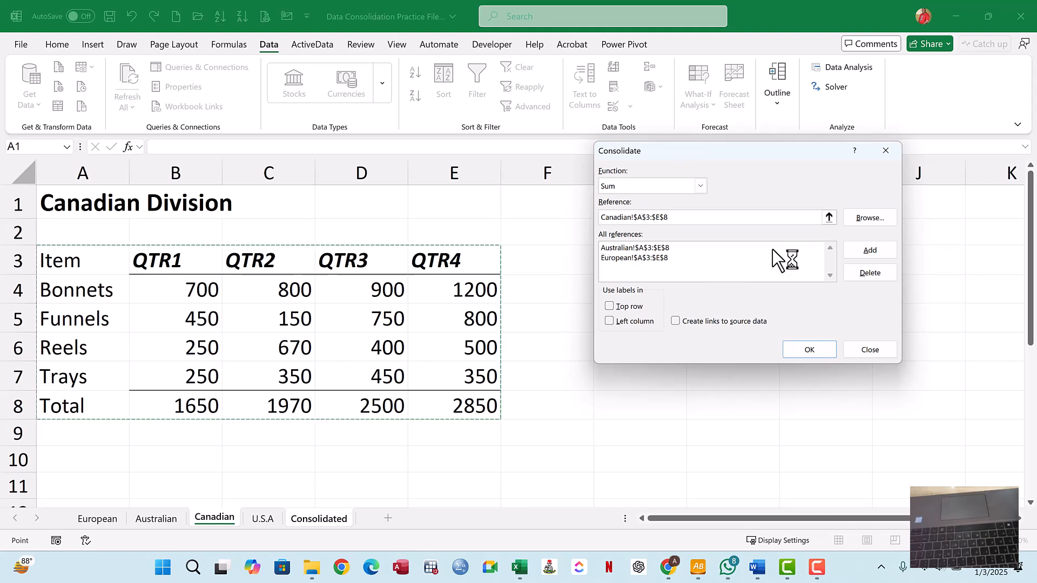
click(867, 253)
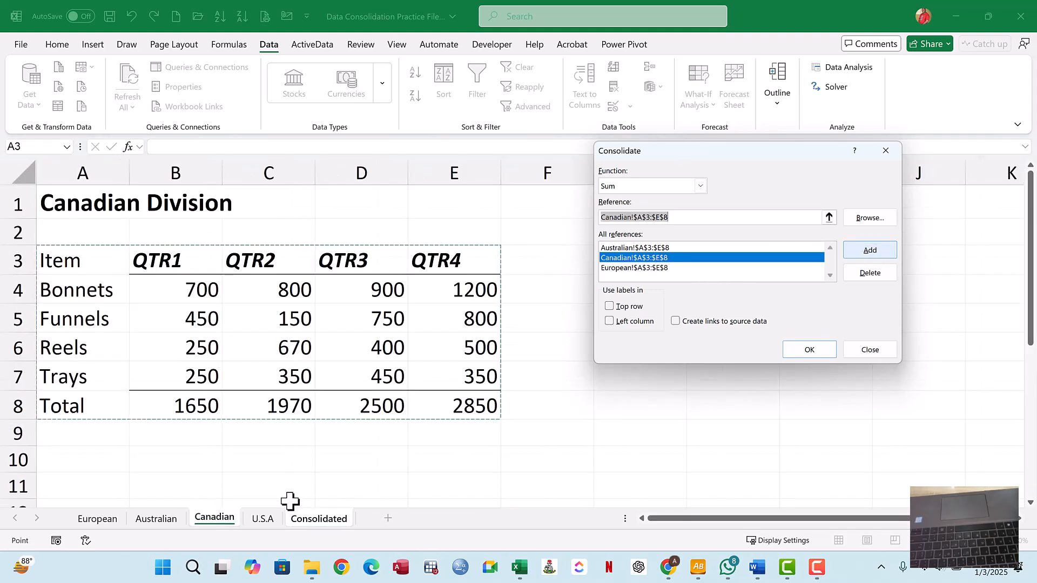
click(263, 517)
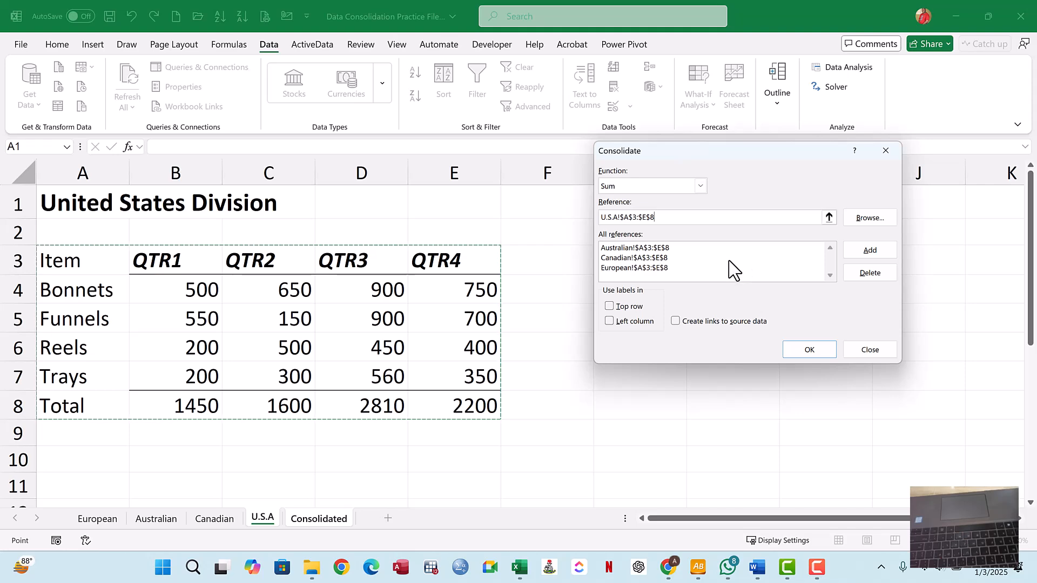
click(870, 251)
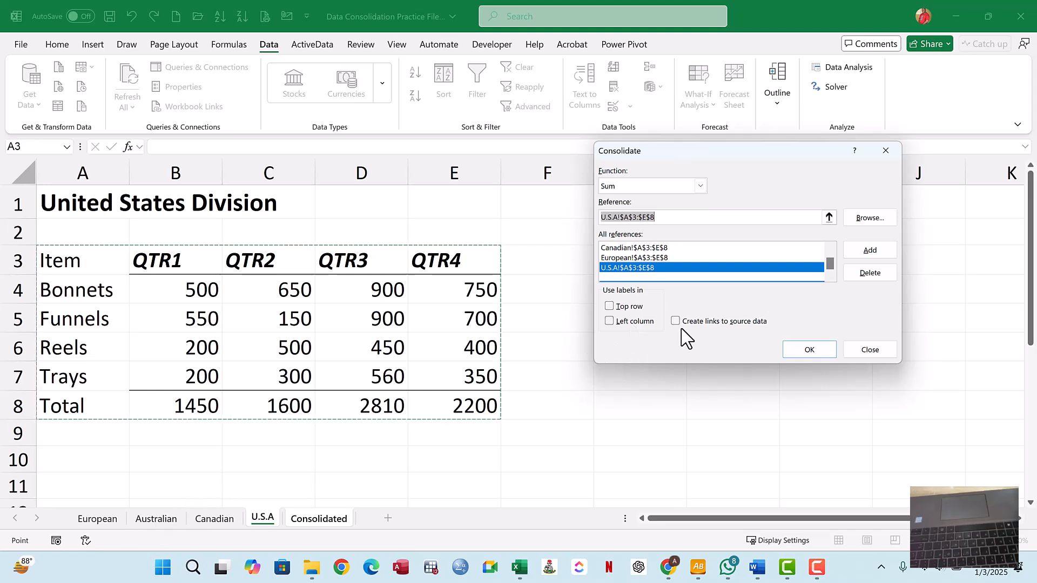
Step: Use labels from the top row and left column, create links to source data, and run the consolidation
click(610, 307)
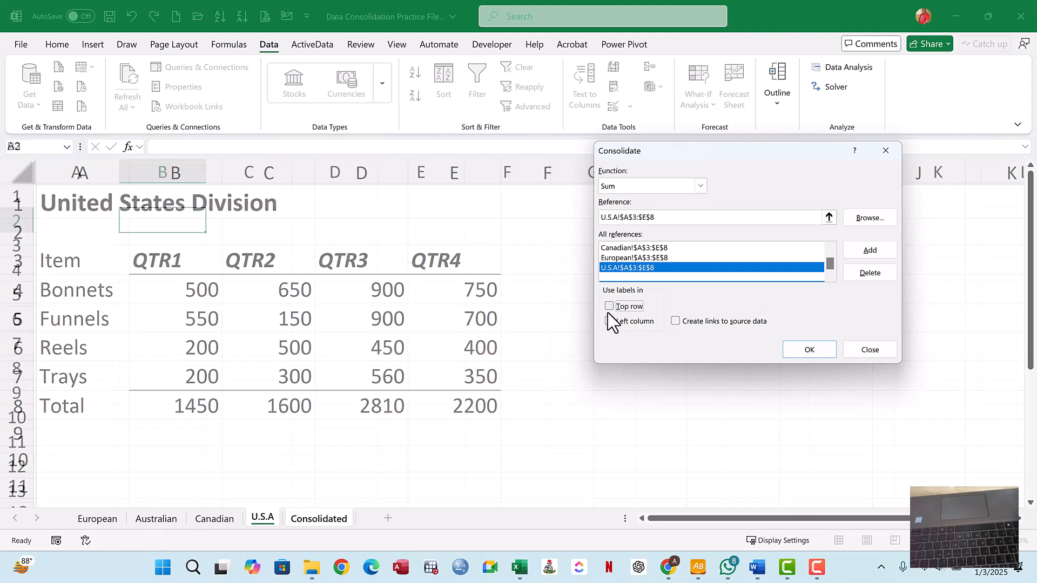
click(609, 320)
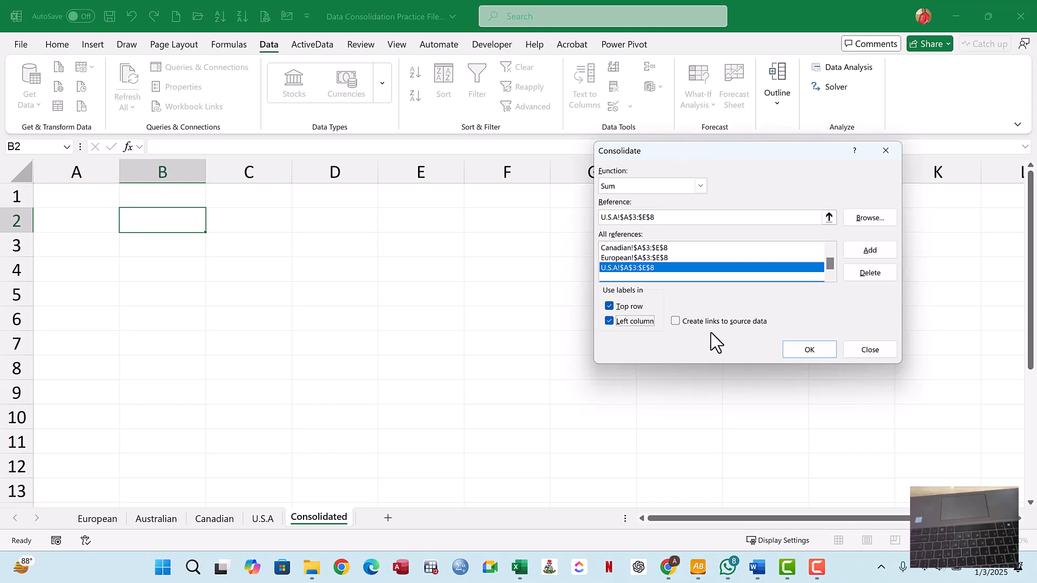
click(675, 321)
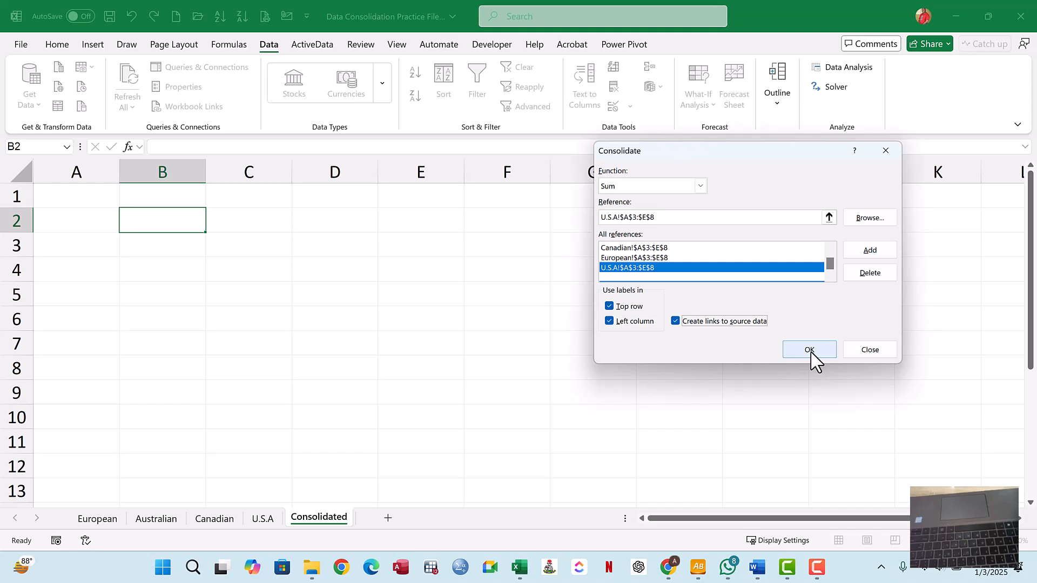
scroll(741, 261, up, 1)
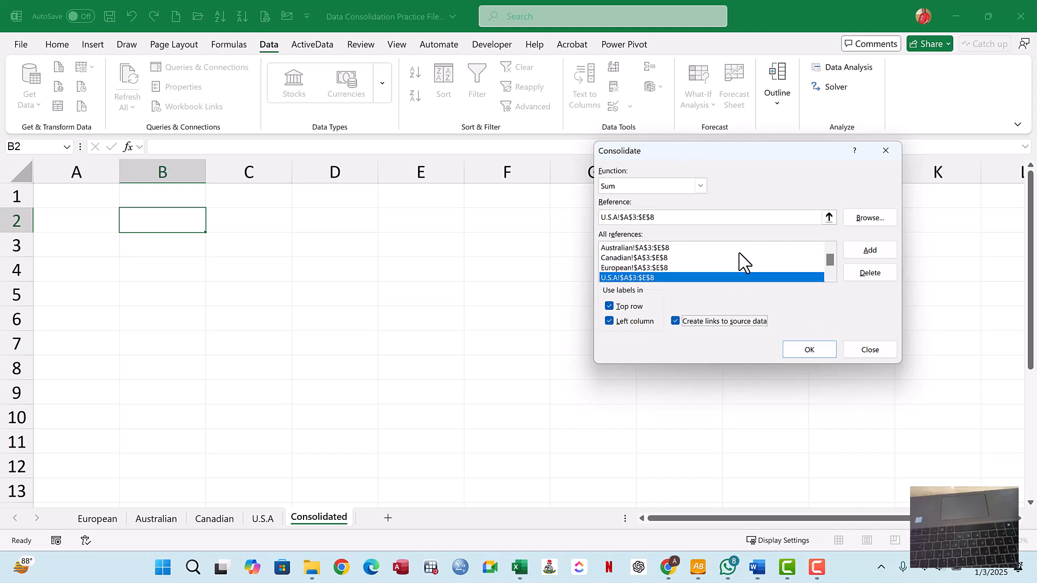
click(809, 352)
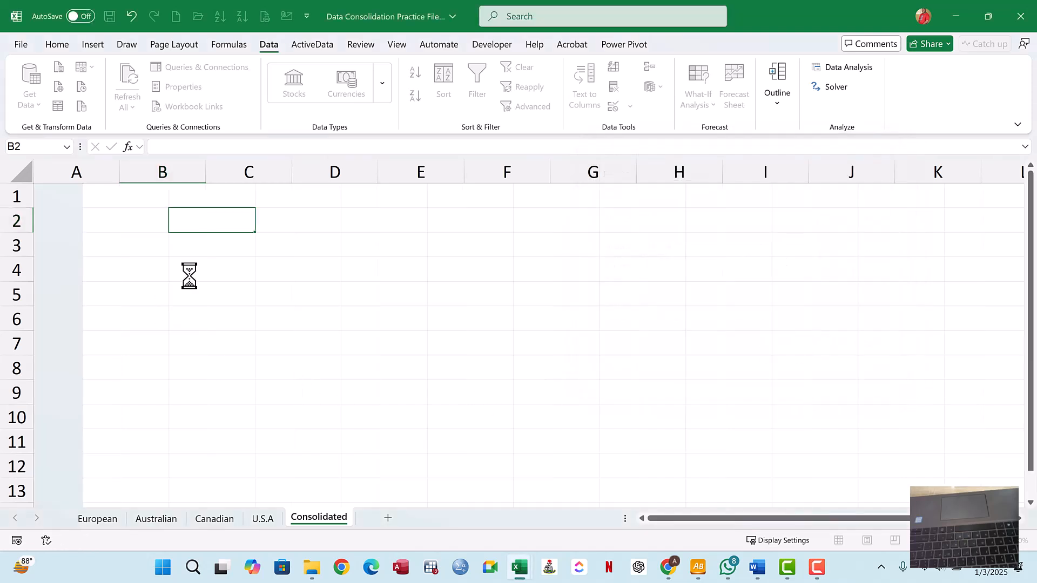
Step: Compare the Bonnets QTR1 figure on the Consolidated sheet with cell B4 of the European, Australian, Canadian and U.S.A sheets
click(322, 248)
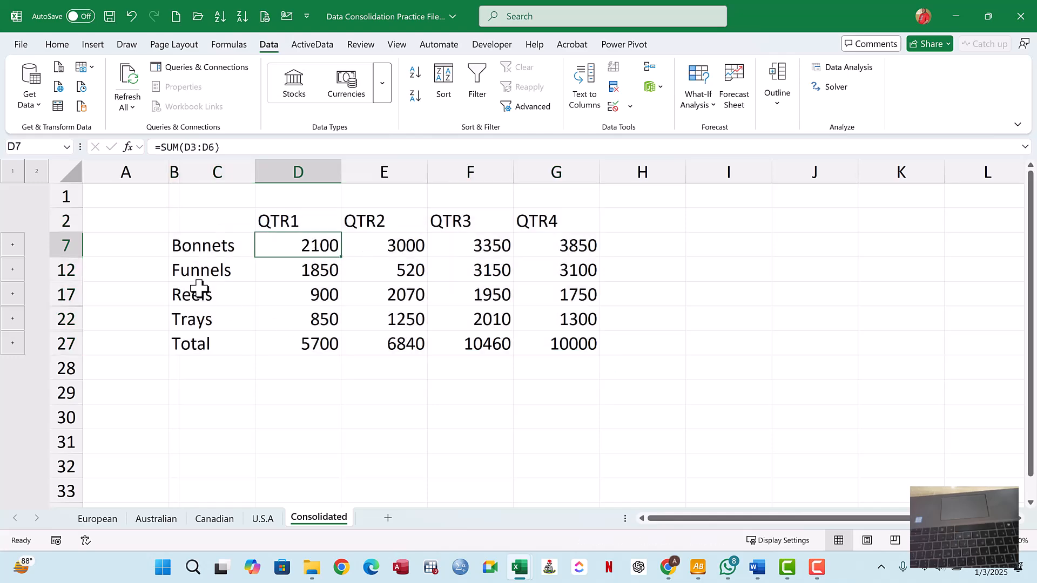
click(103, 520)
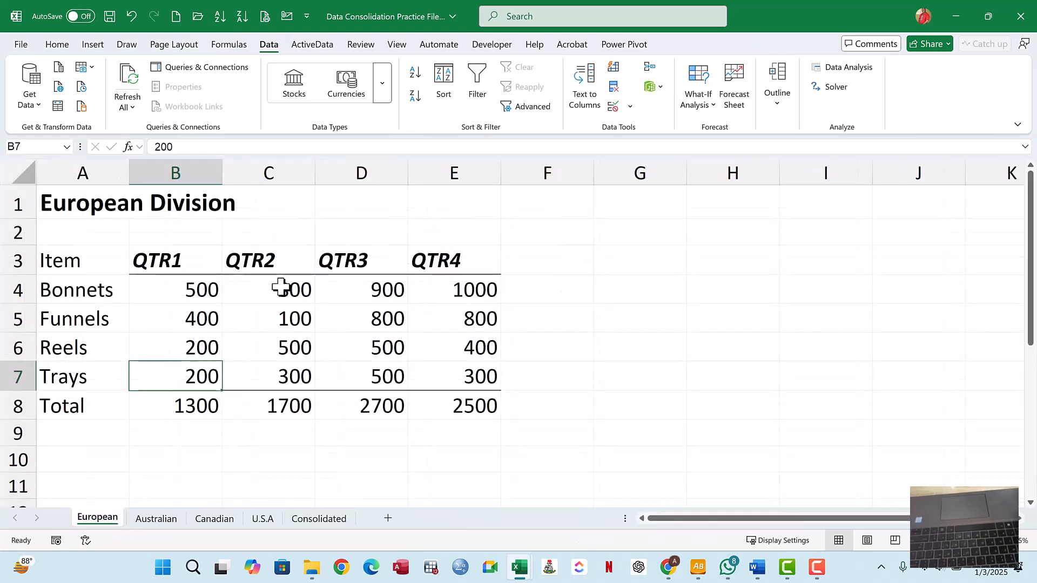
click(205, 291)
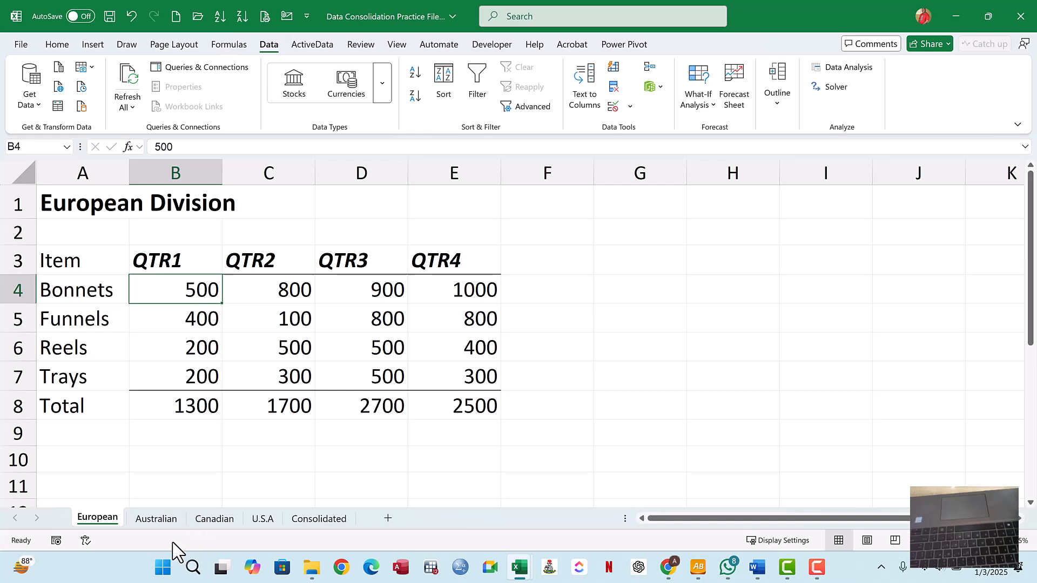
click(165, 520)
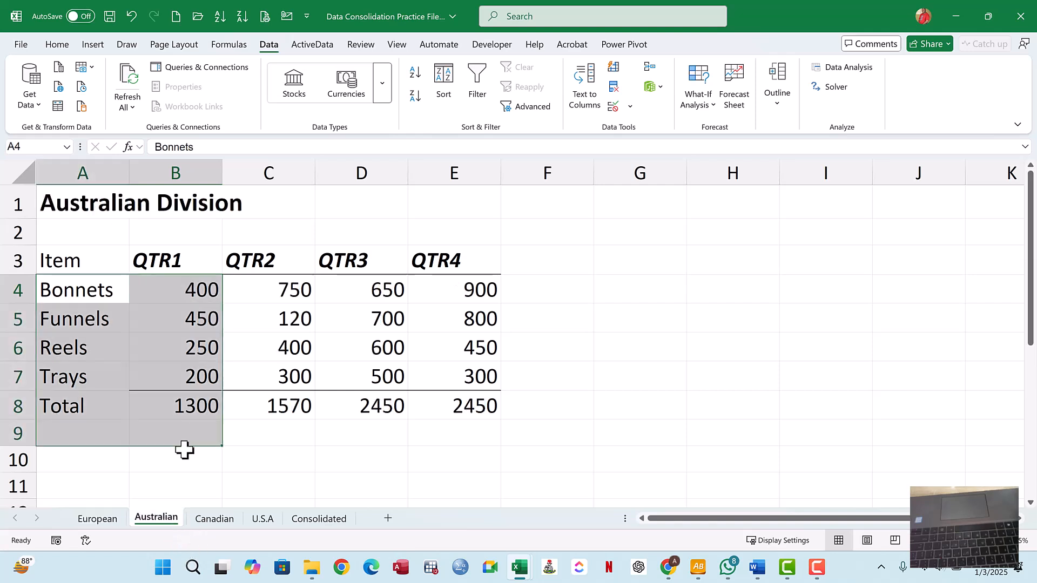
click(205, 295)
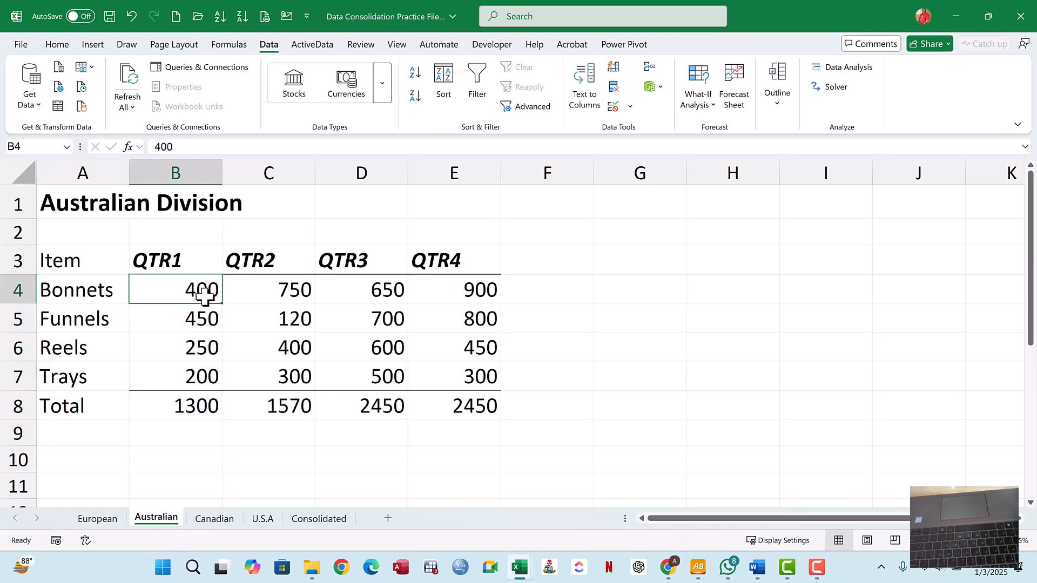
click(111, 523)
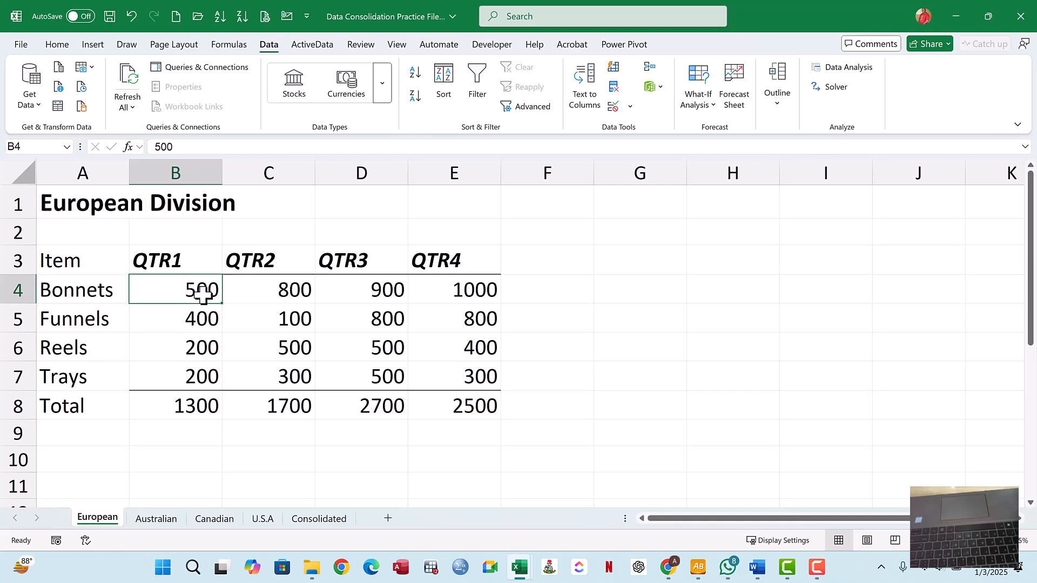
click(167, 521)
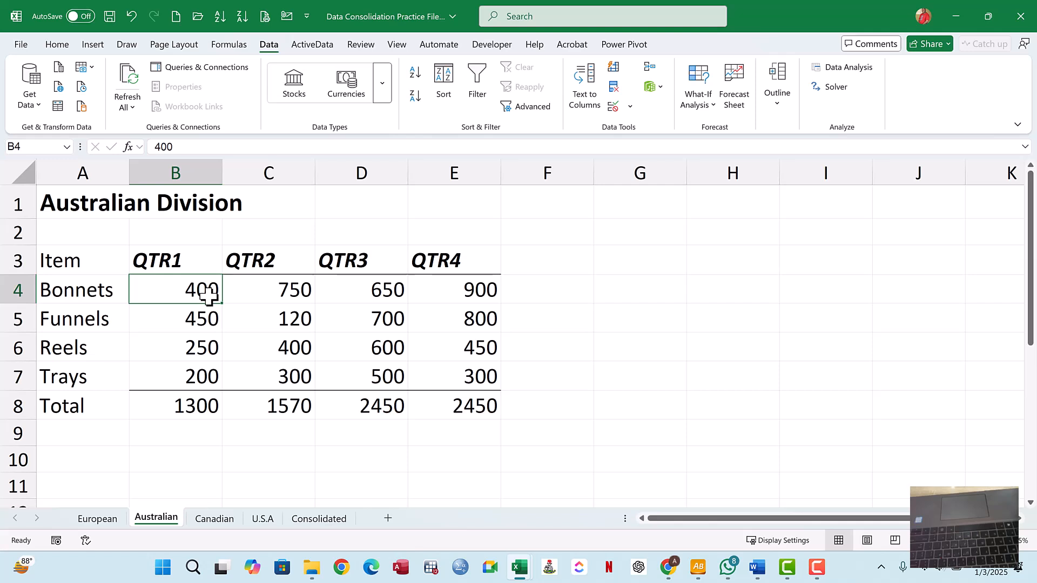
click(219, 524)
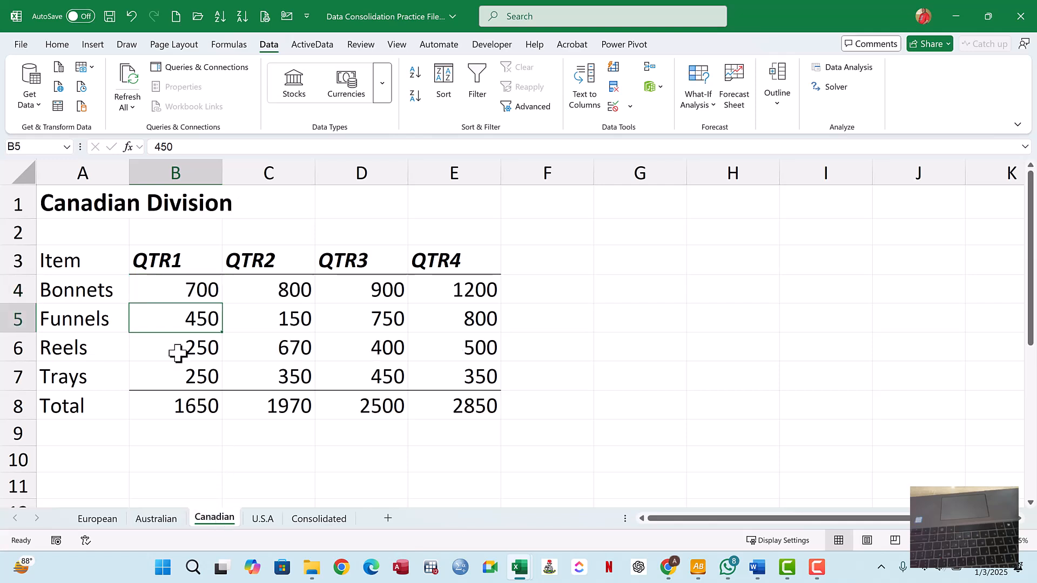
click(189, 287)
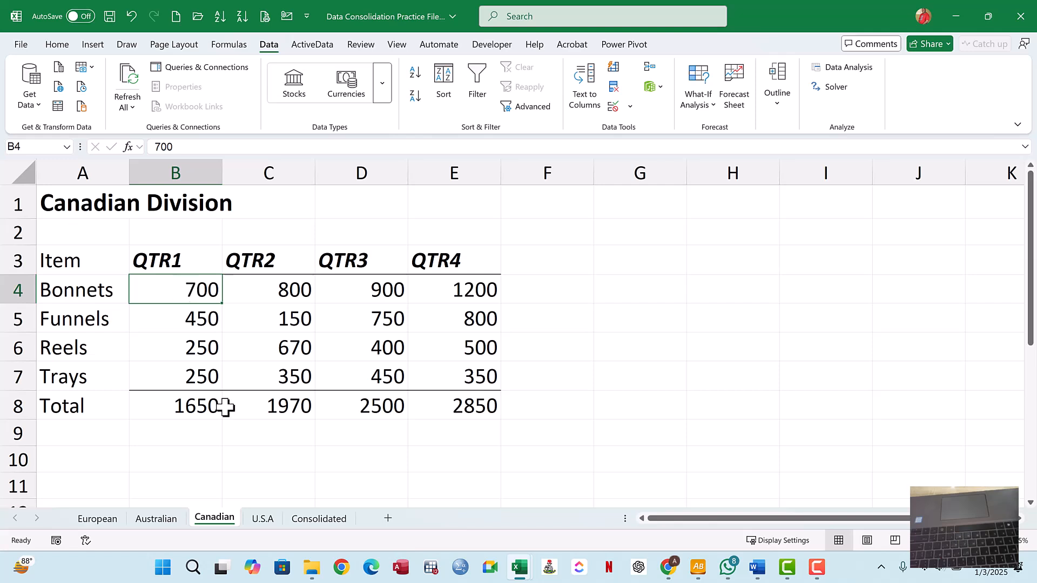
click(259, 521)
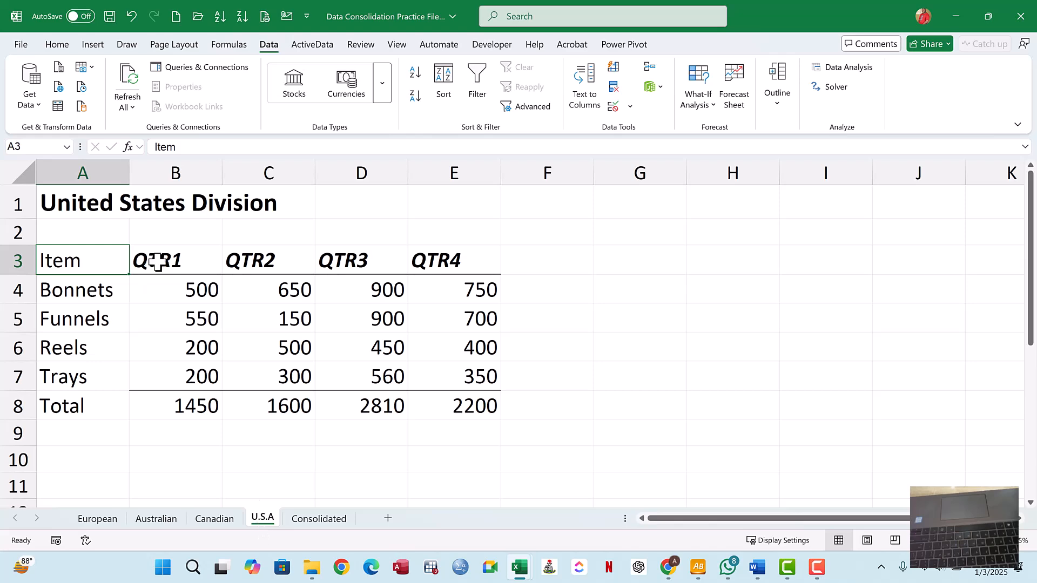
click(199, 292)
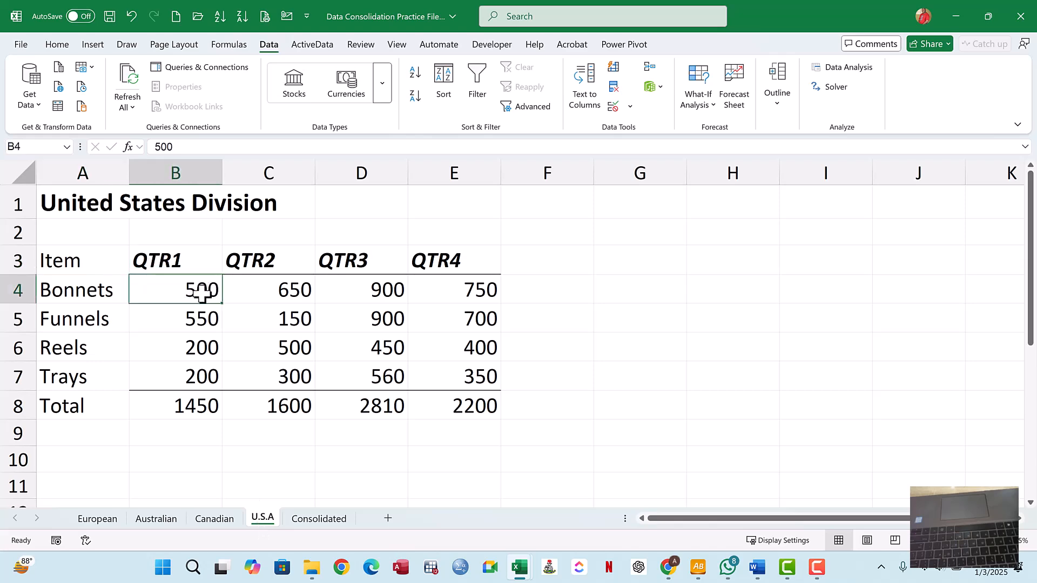
click(316, 521)
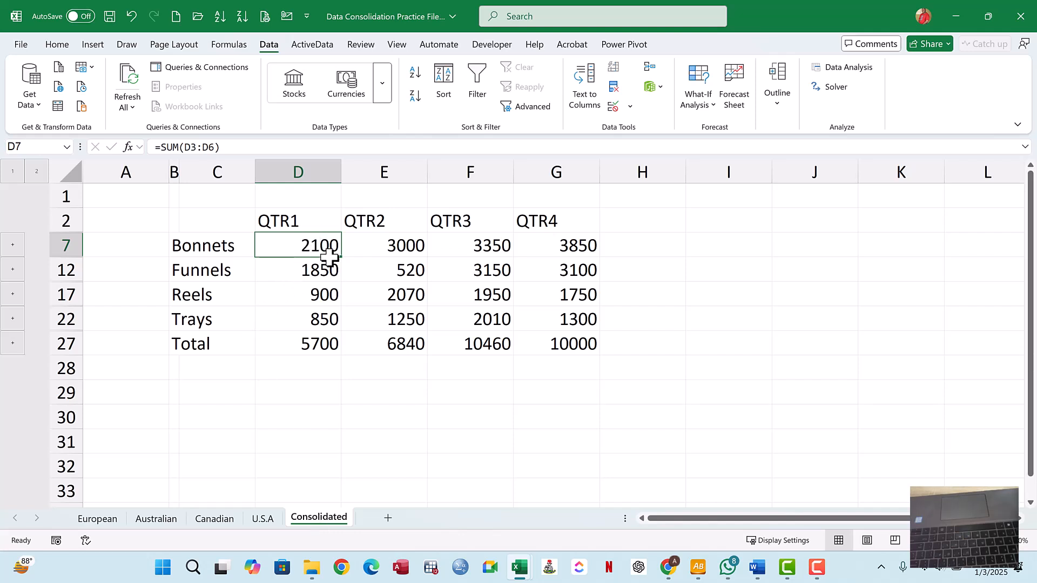
Step: Inspect the Bonnets formulas for QTR2 to QTR4 and the QTR1 Total formula on the Consolidated sheet
click(381, 250)
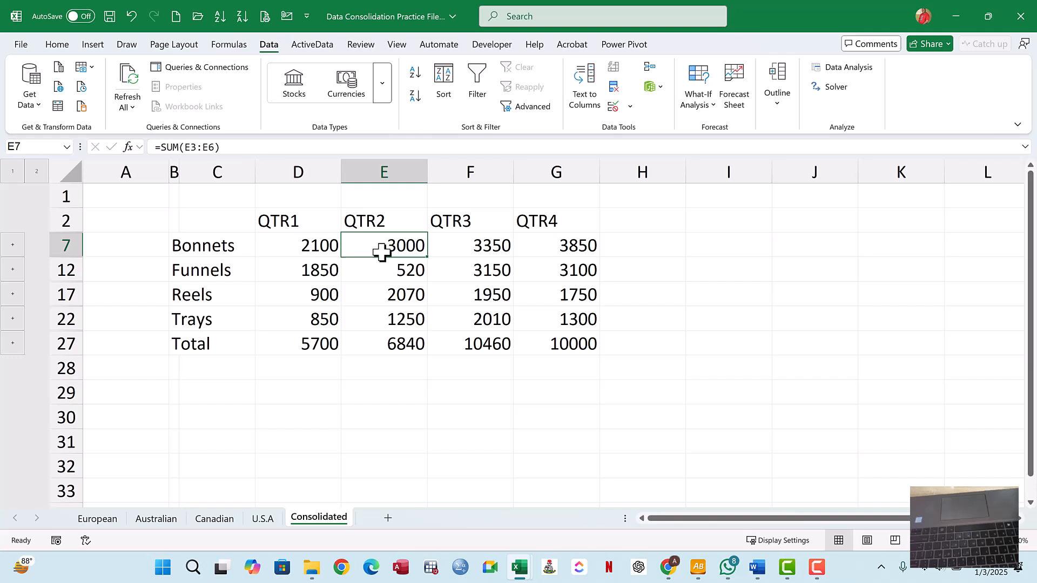
click(460, 245)
click(541, 247)
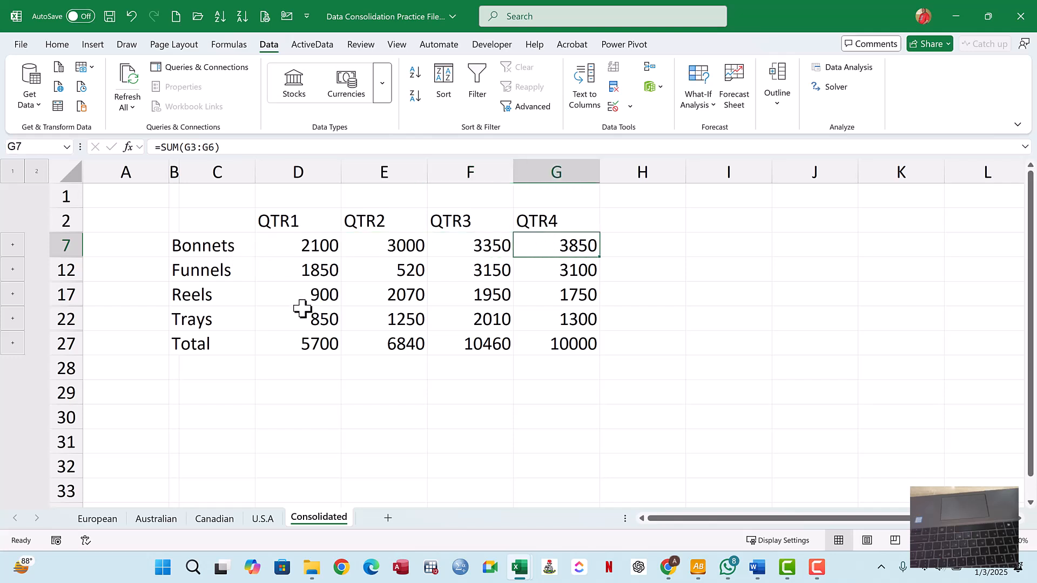
click(313, 346)
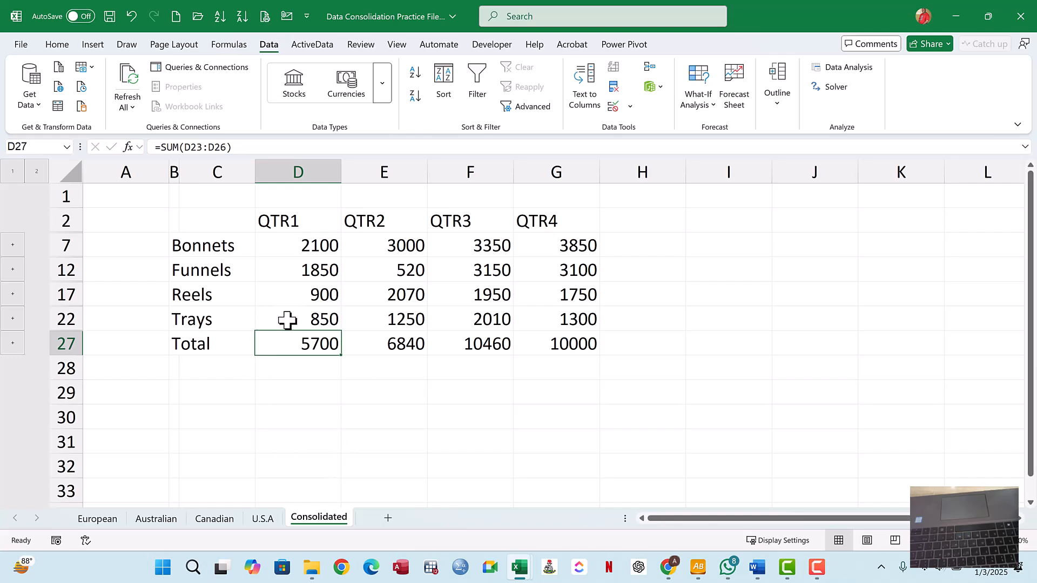
Step: Review the four division sheets against the Consolidated sheet, ending at cell G2 of the Australian sheet
click(104, 521)
click(157, 519)
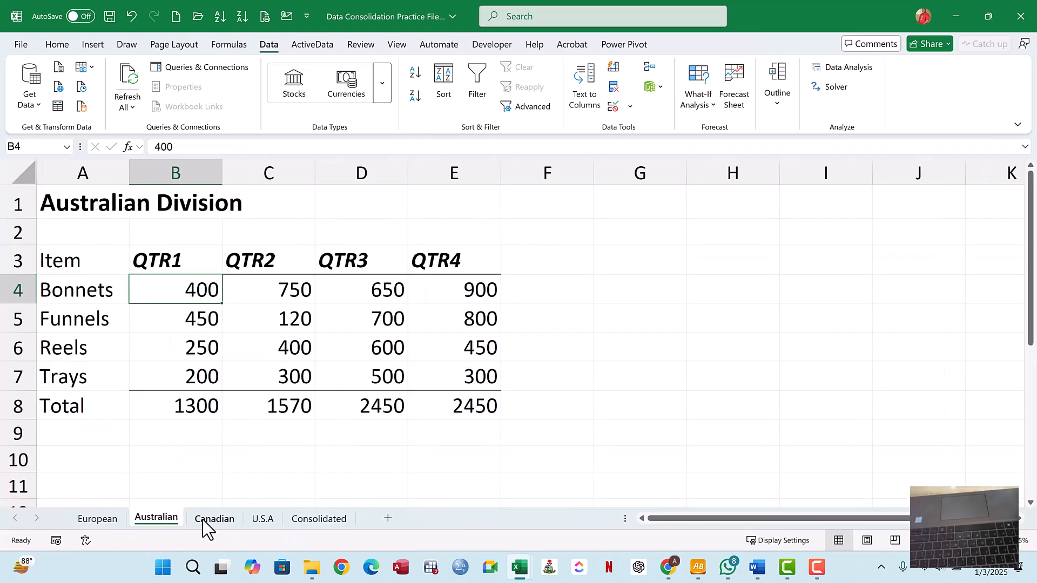
click(208, 521)
click(253, 522)
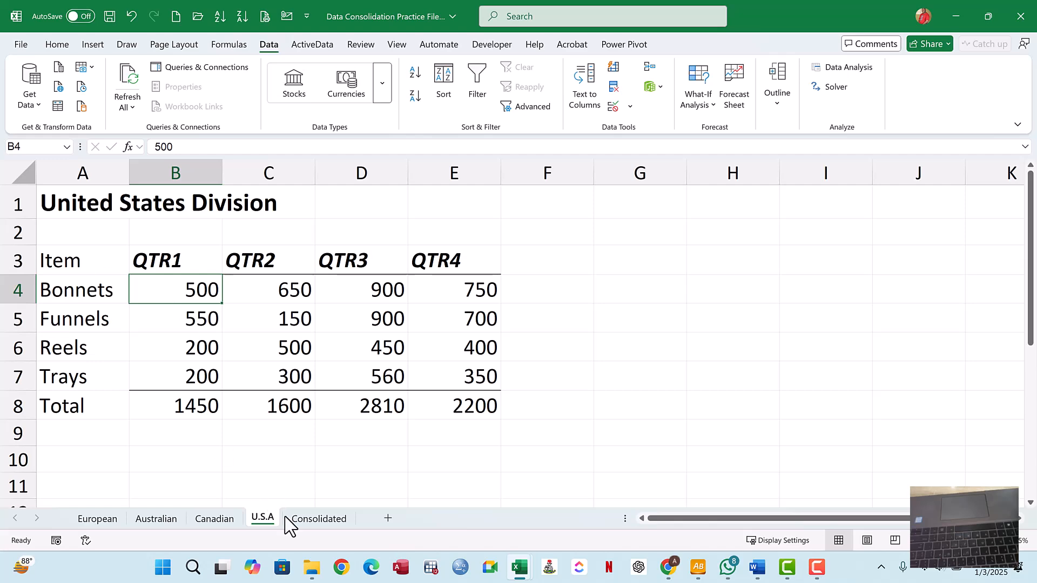
click(324, 523)
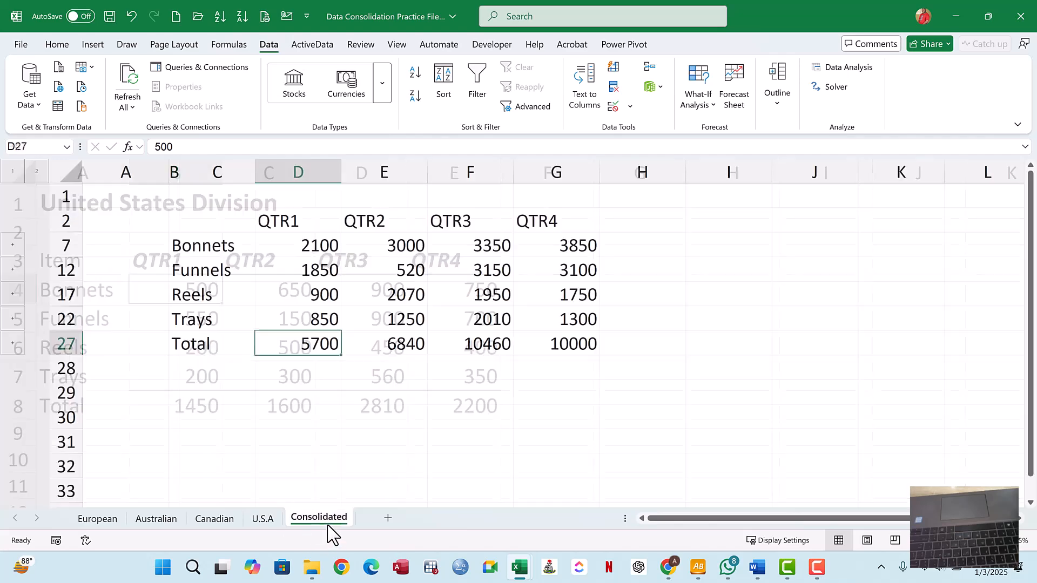
click(106, 522)
click(156, 522)
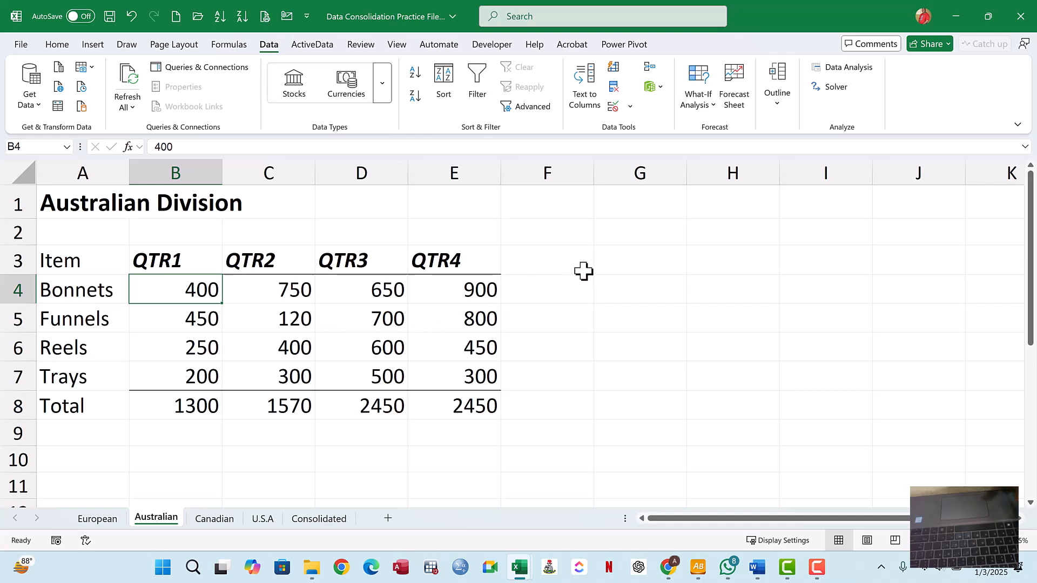
click(630, 232)
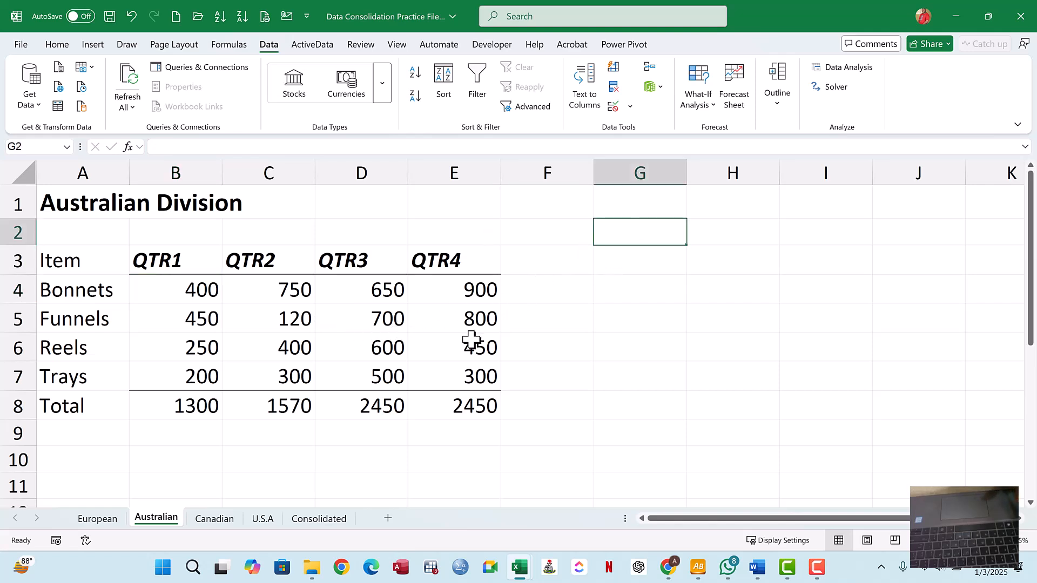